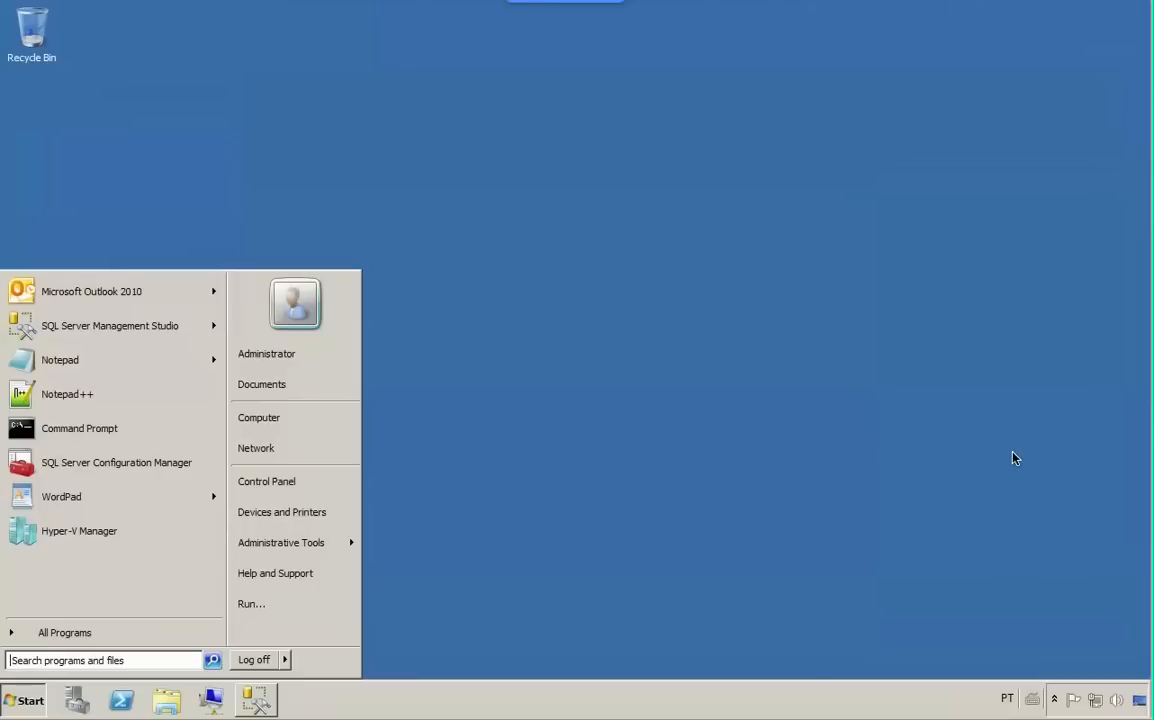
- Switch to SQL Server Management Studio and start a new database named dbFelipe on the SQLTRAINING\SQL2012 server
click(671, 183)
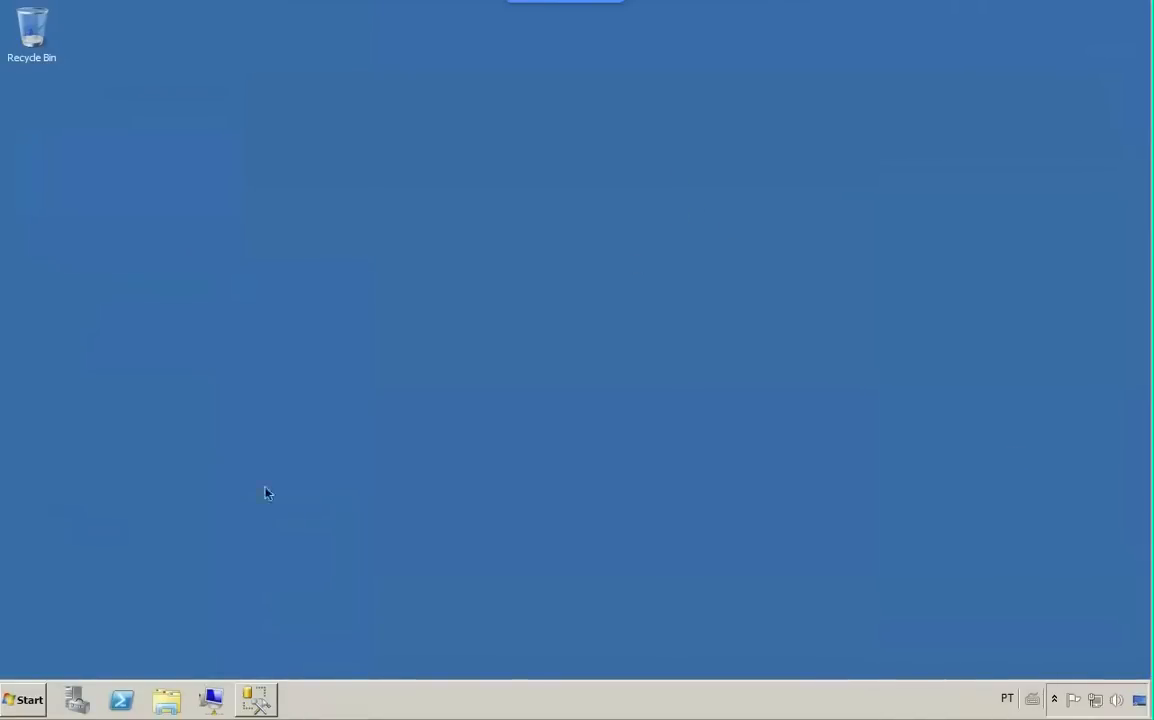
click(258, 698)
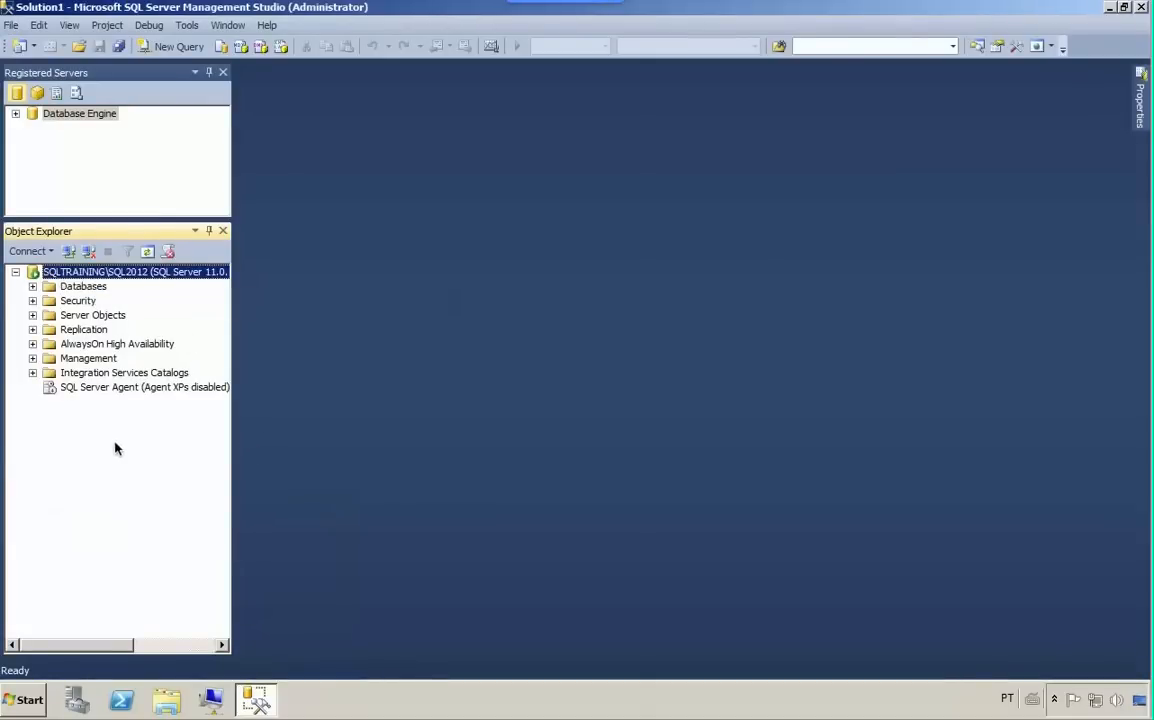
click(62, 289)
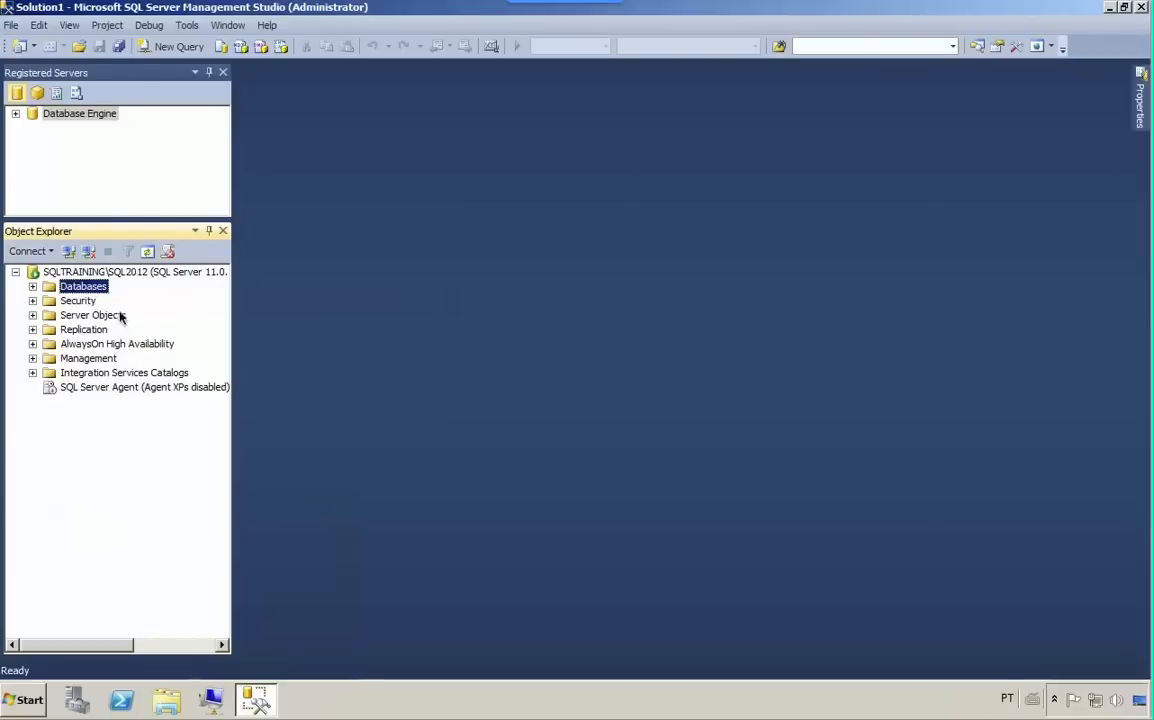
right_click(83, 291)
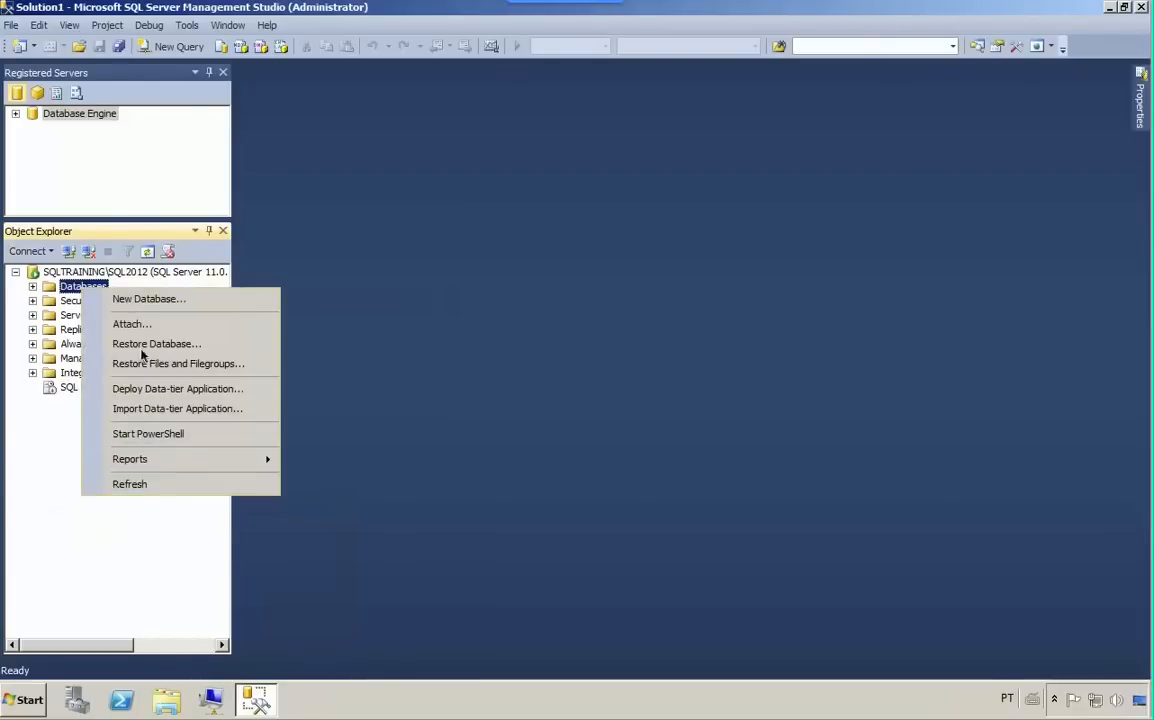
click(135, 302)
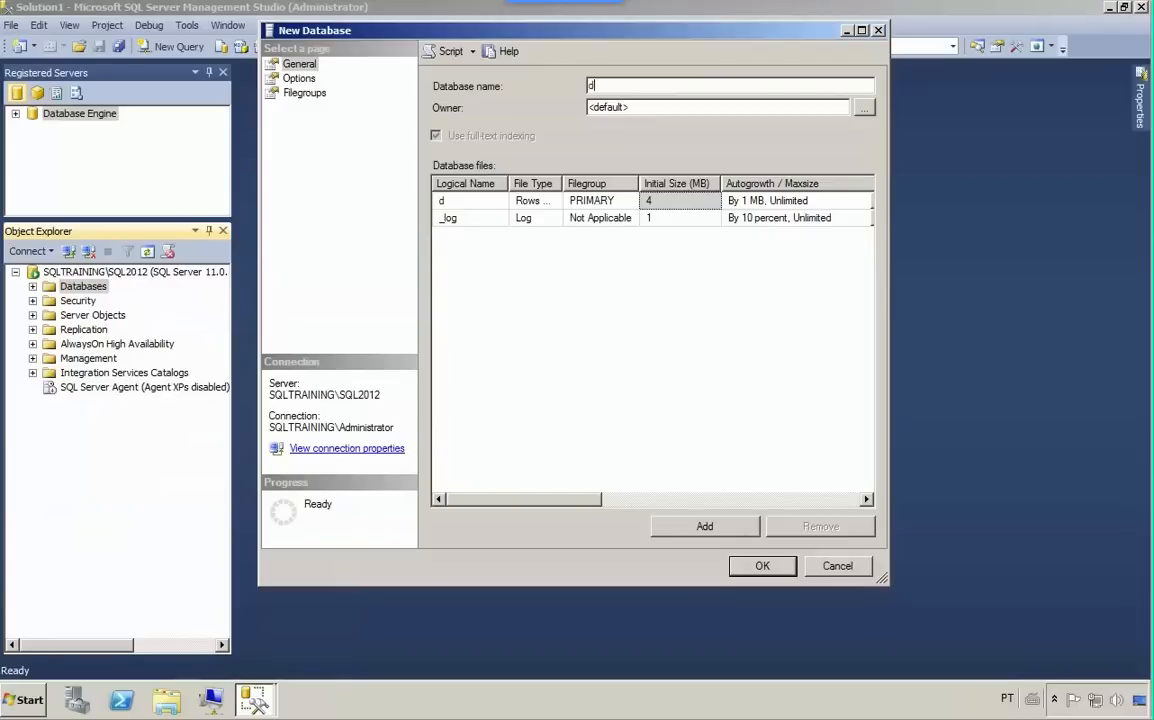
text(bFelipe)
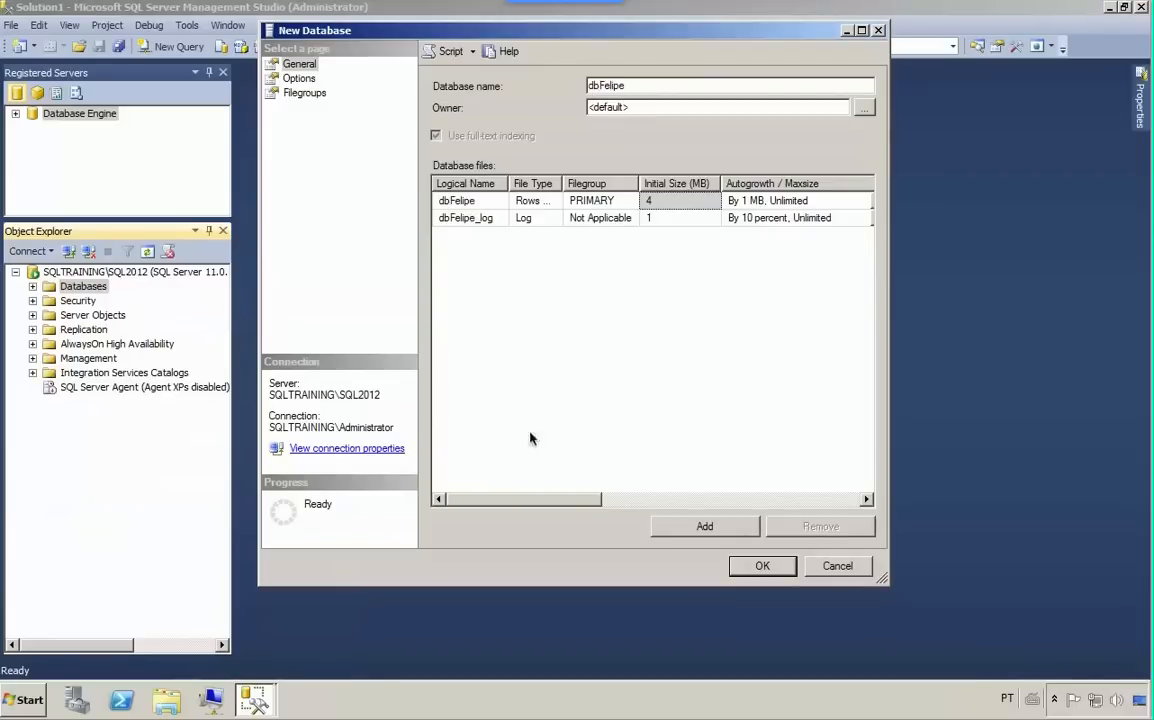
- Examine the logical names of the new database's data file and log file
click(471, 202)
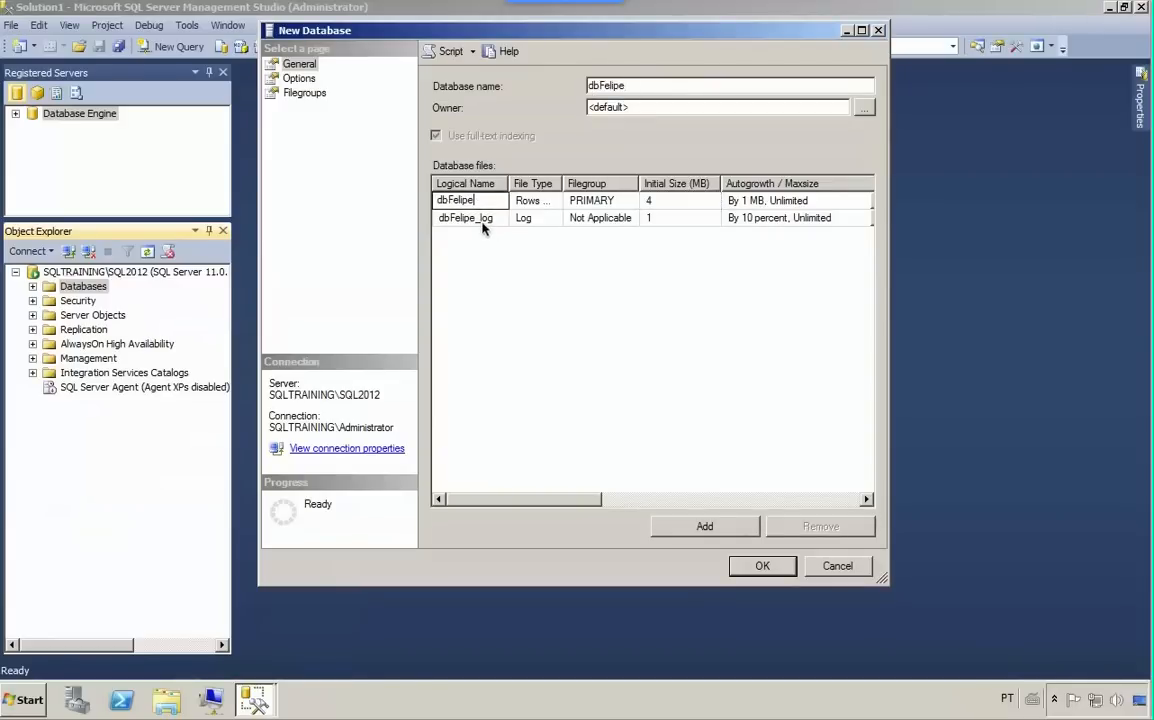
click(482, 220)
click(508, 289)
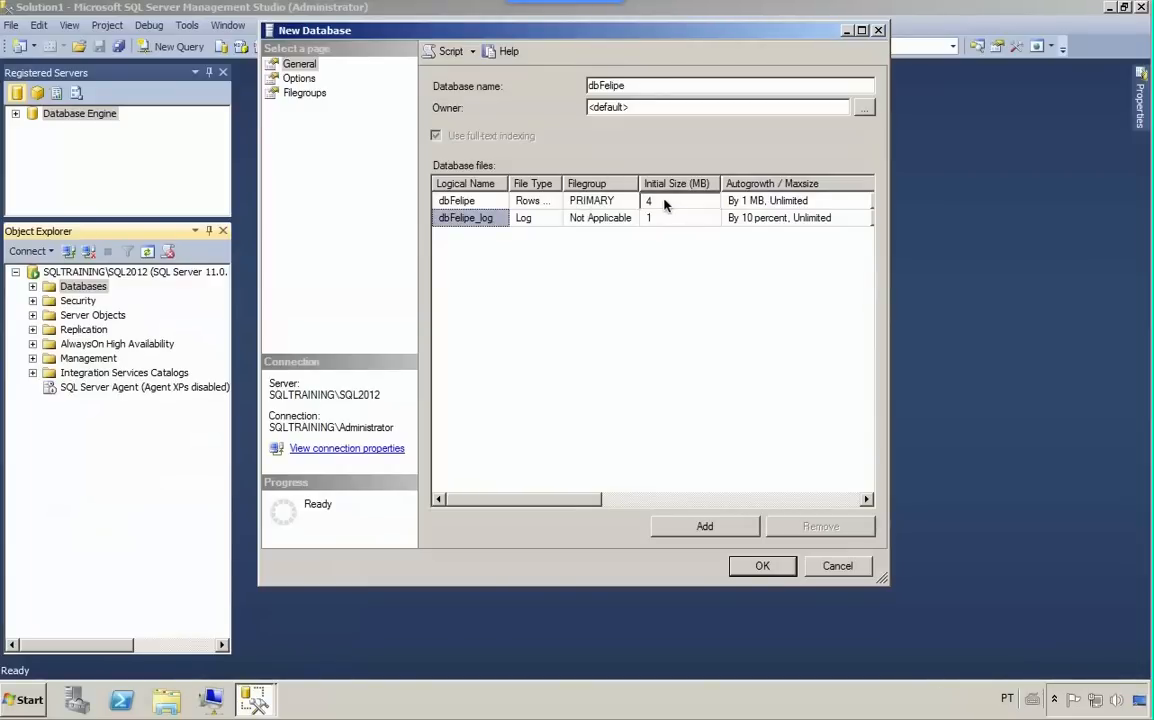
click(479, 201)
click(497, 201)
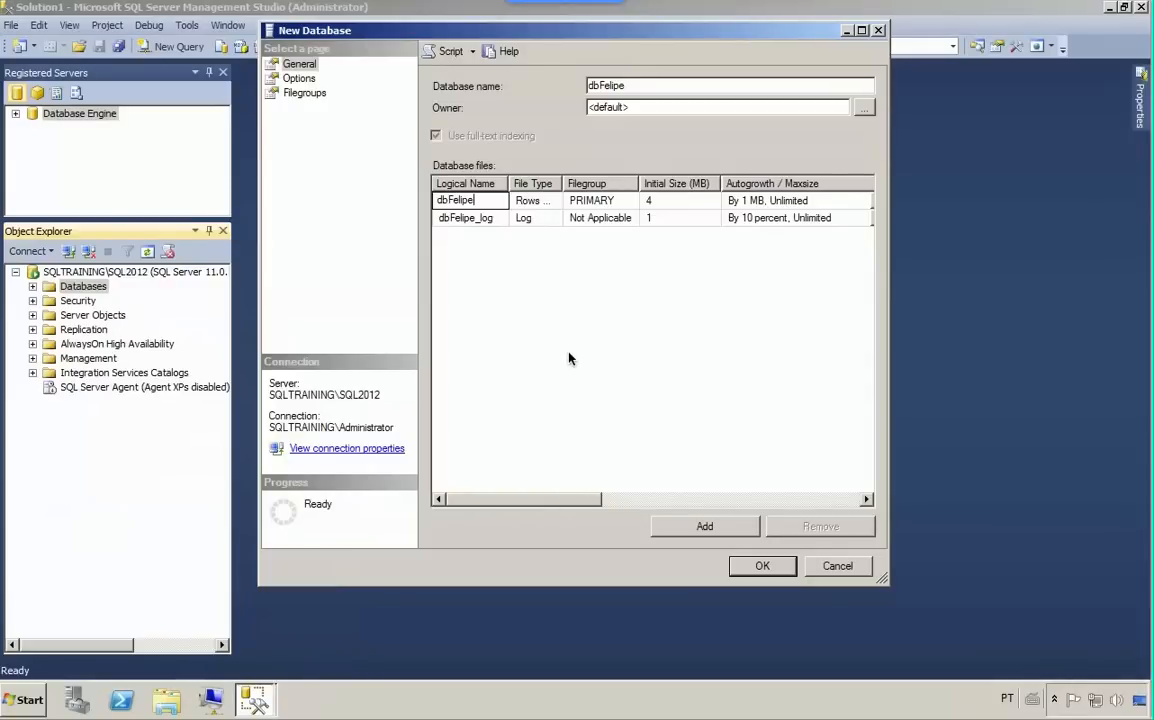
click(576, 323)
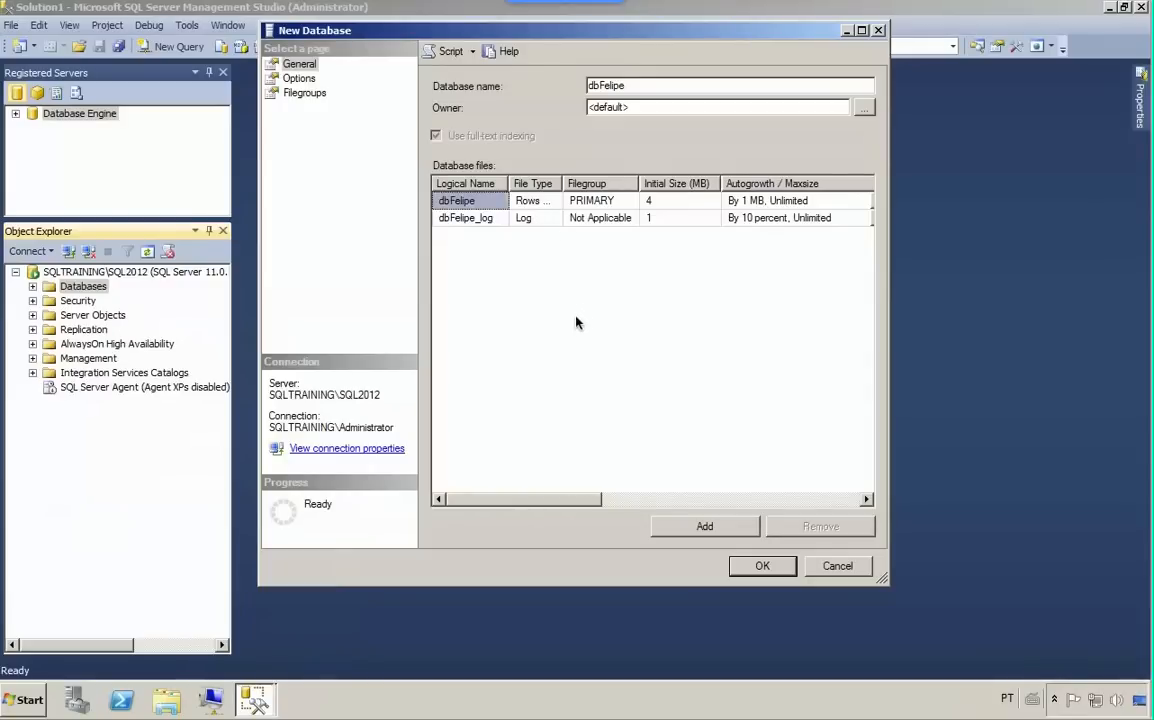
- Add a third database file with the logical name felipe2 and view the files' path and file name settings
click(693, 527)
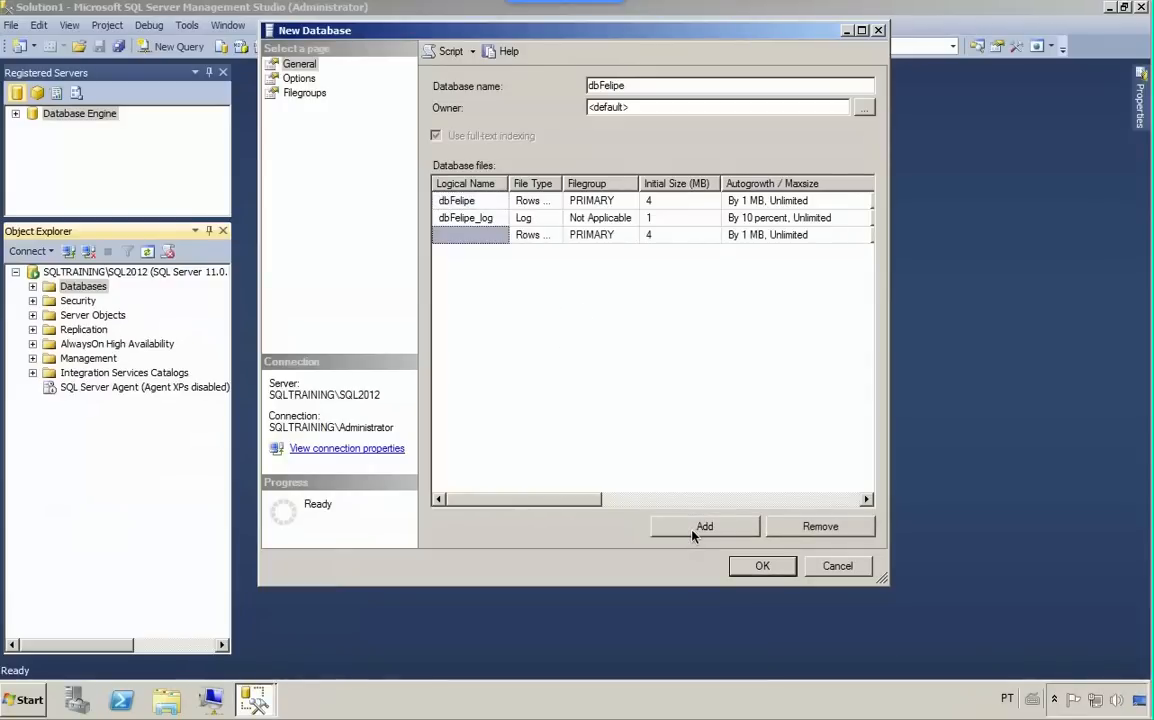
click(474, 236)
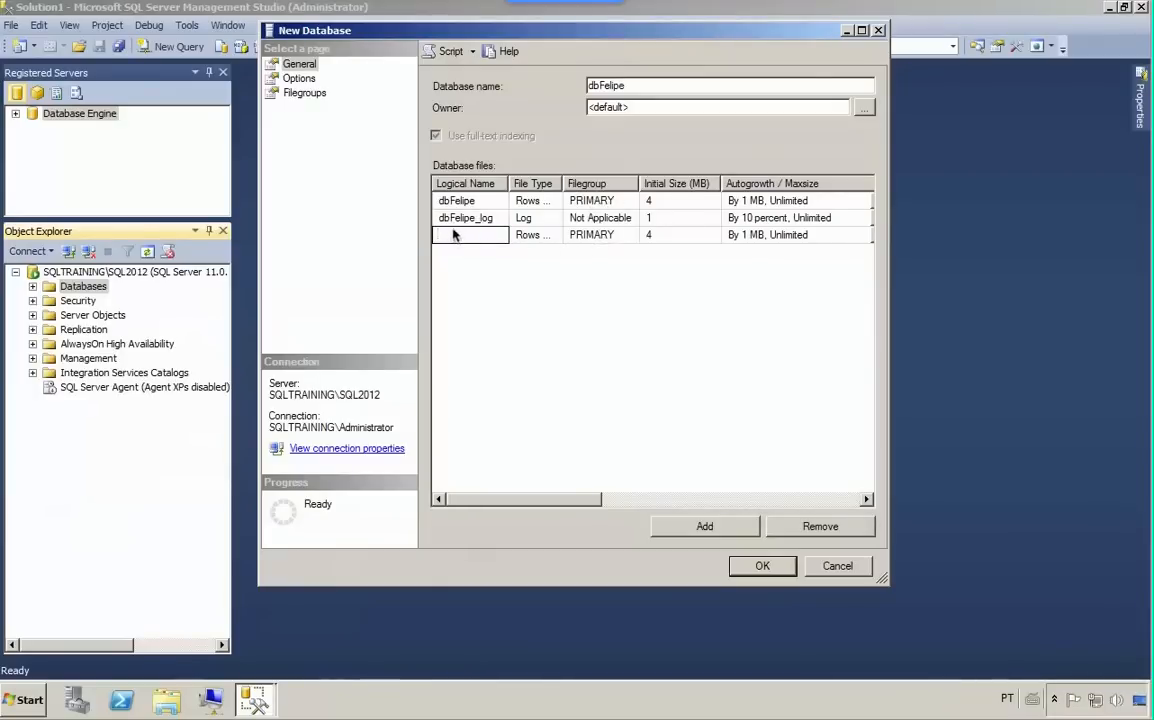
drag(530, 503, 456, 479)
text(felipe2)
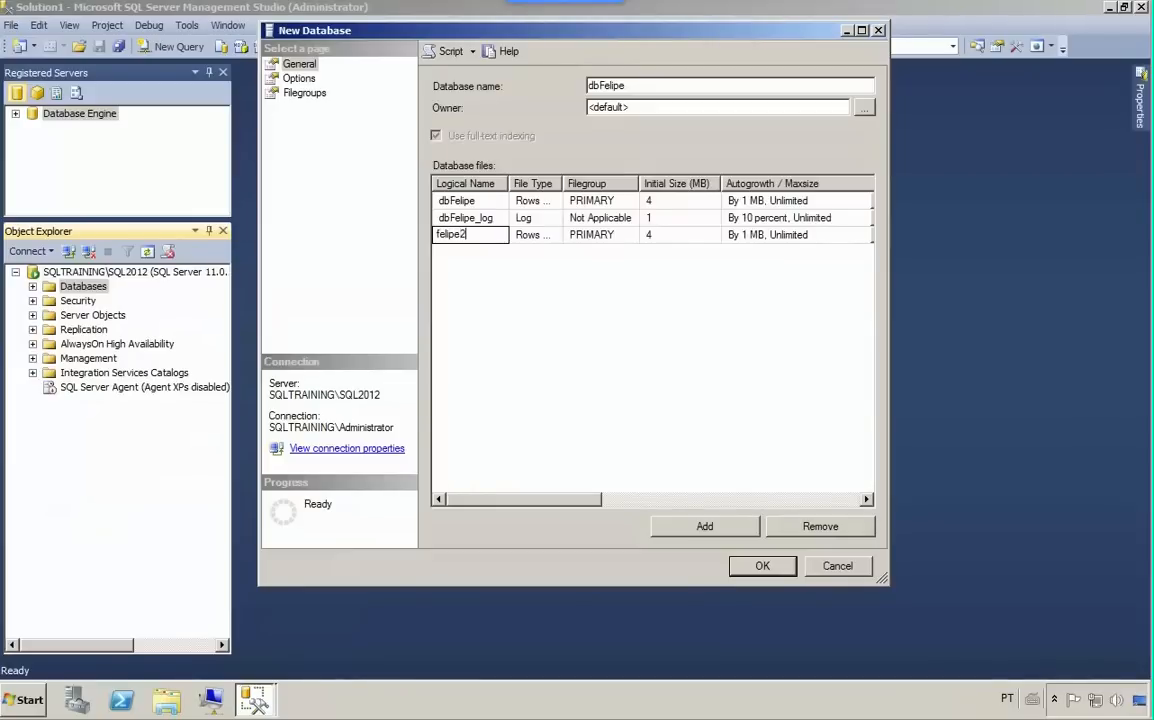
key(Return)
drag(556, 497, 855, 512)
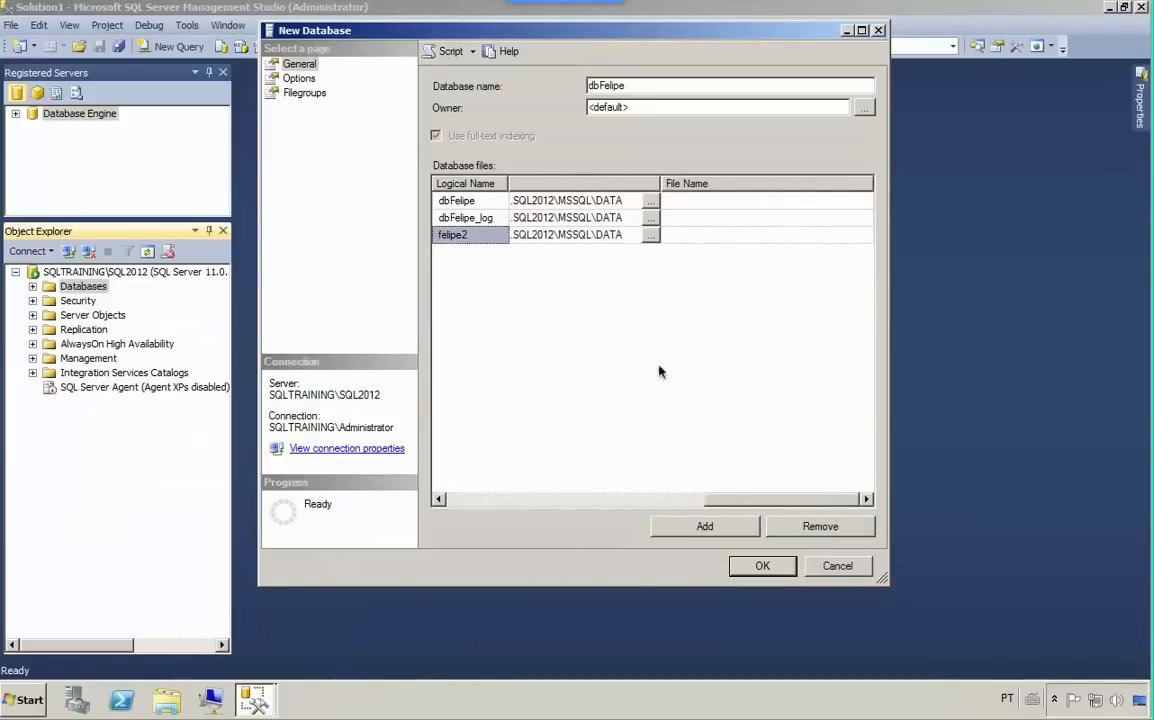
click(700, 218)
drag(734, 500, 438, 464)
- Remove the felipe2 file from the new database's file list
click(462, 236)
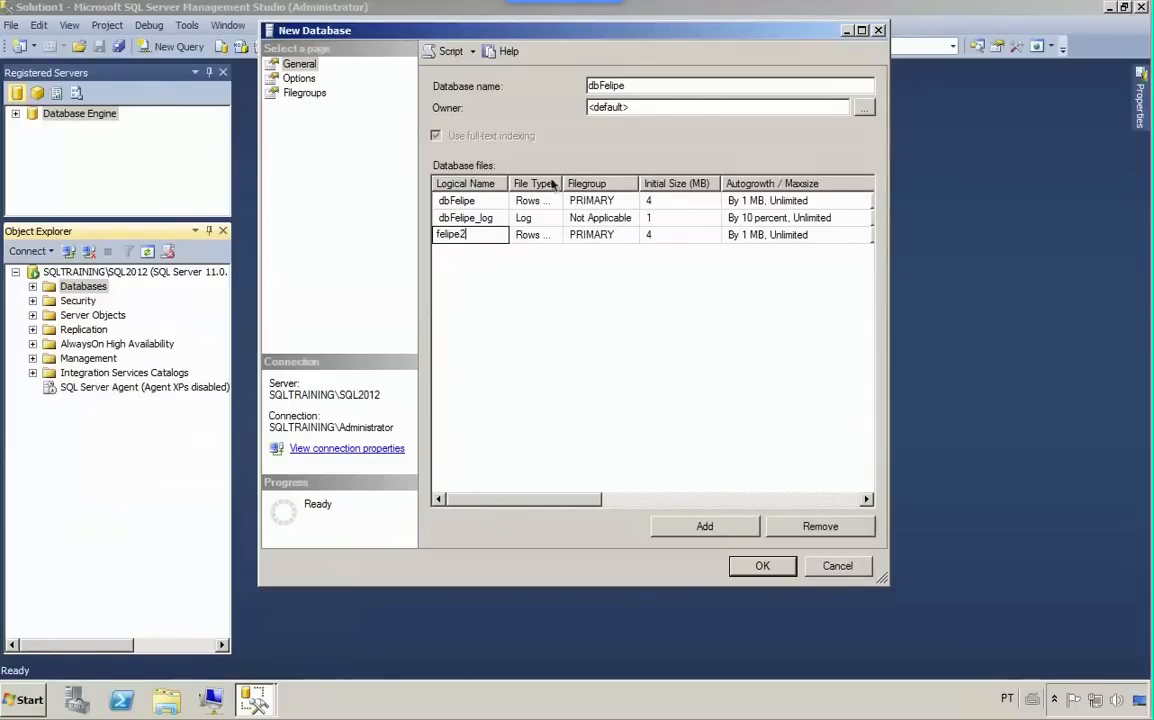
key(Up)
click(489, 236)
click(819, 526)
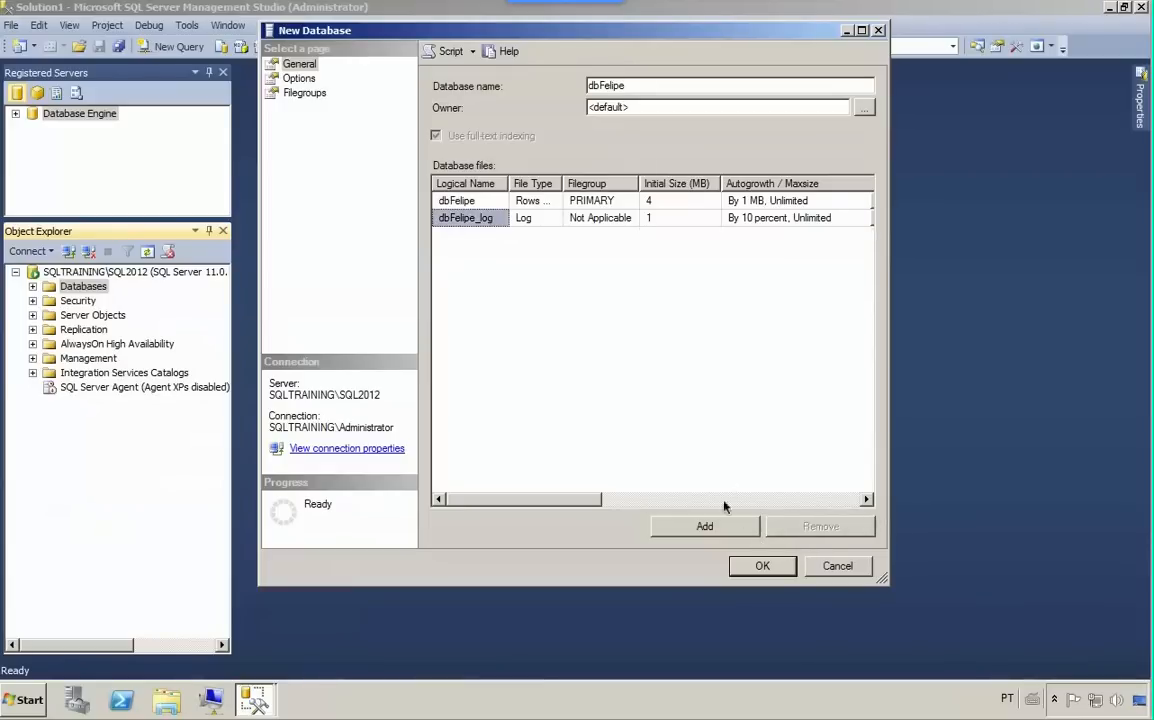
- Script the dbFelipe creation to a new query window and dismiss the New Database dialog without creating the database
click(297, 79)
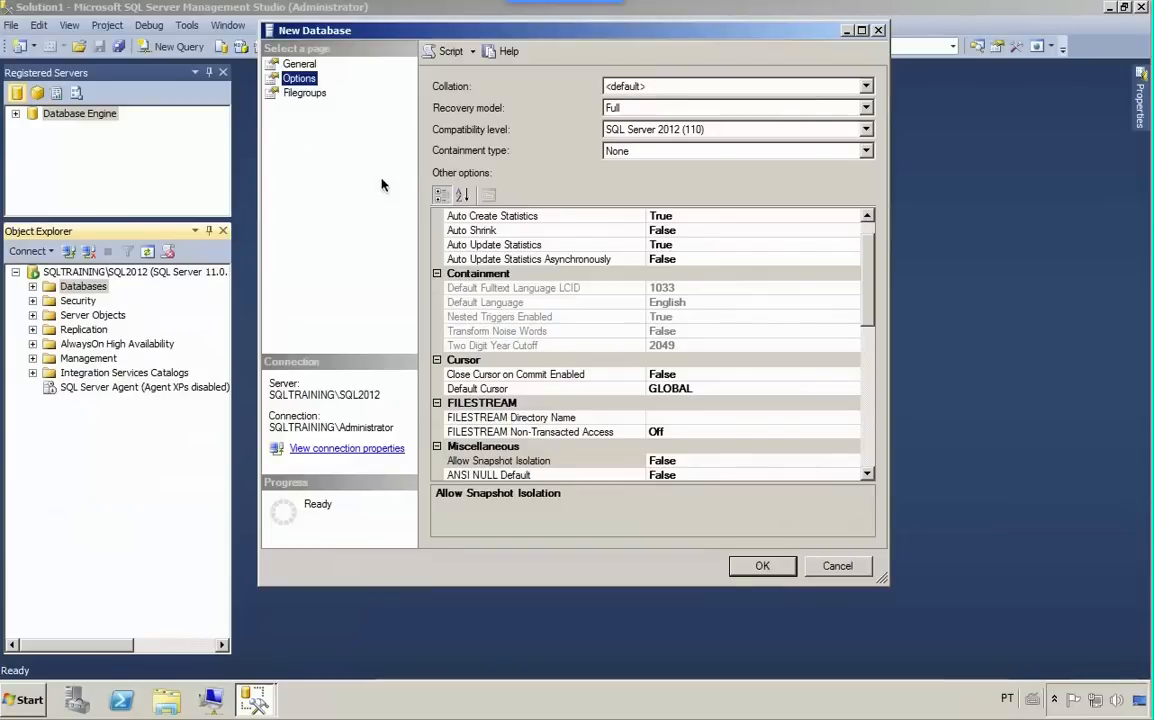
click(276, 64)
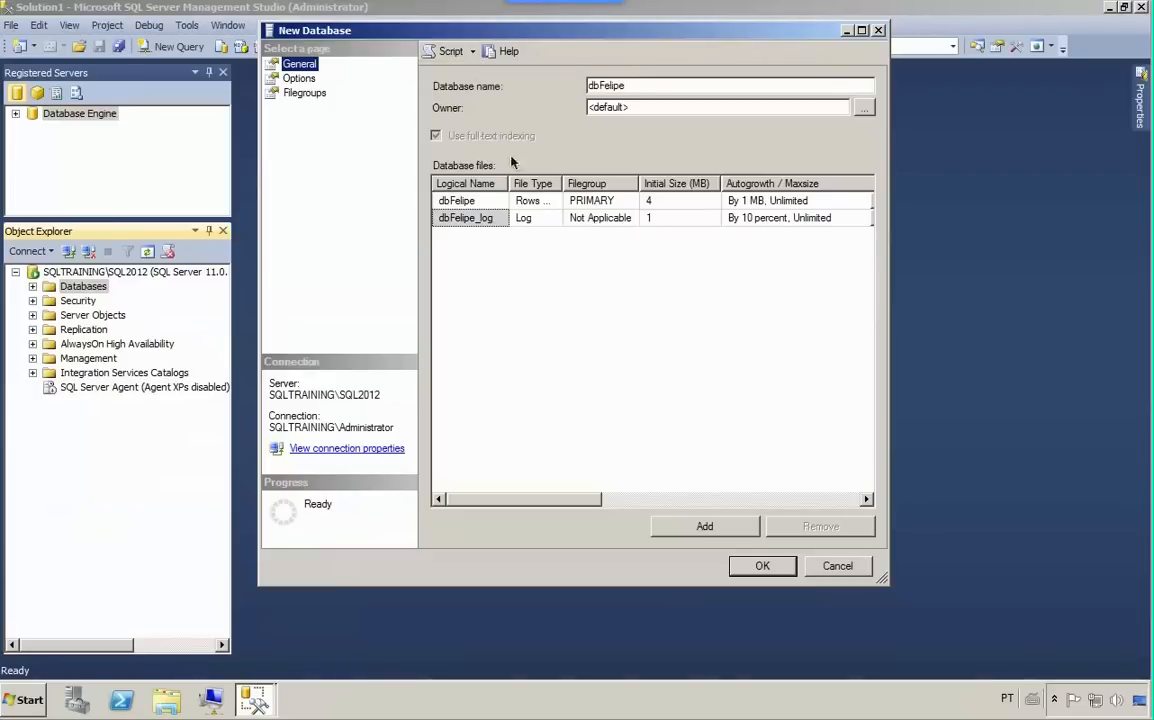
click(472, 50)
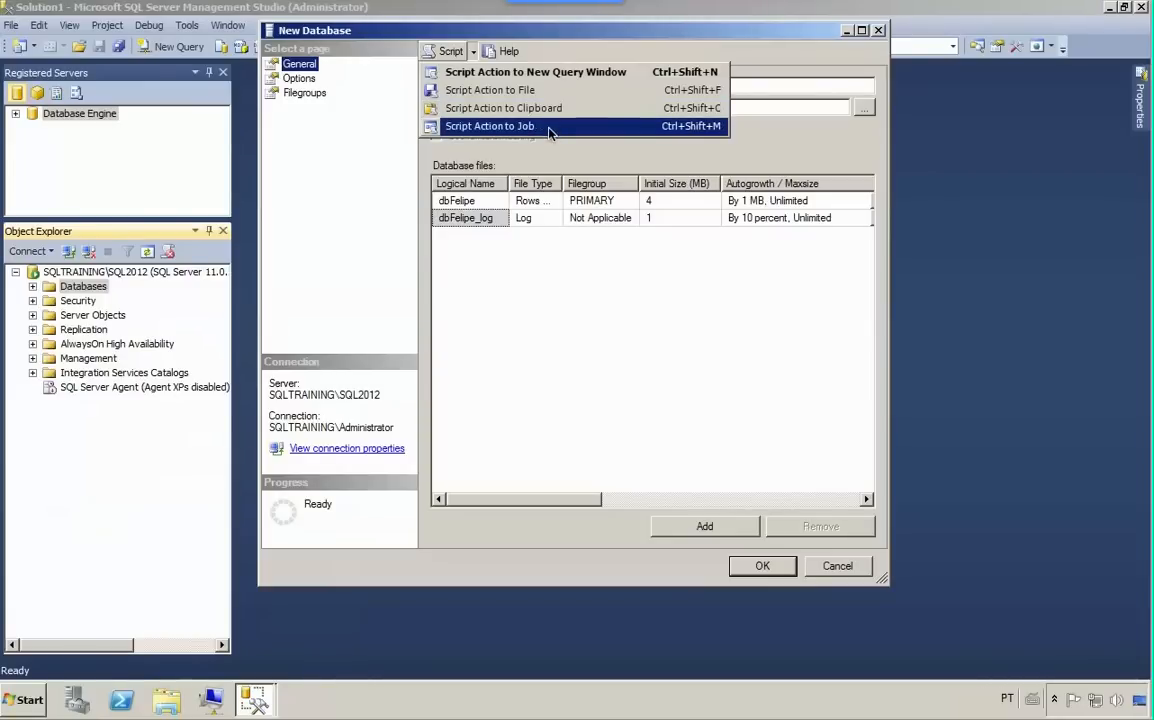
click(553, 74)
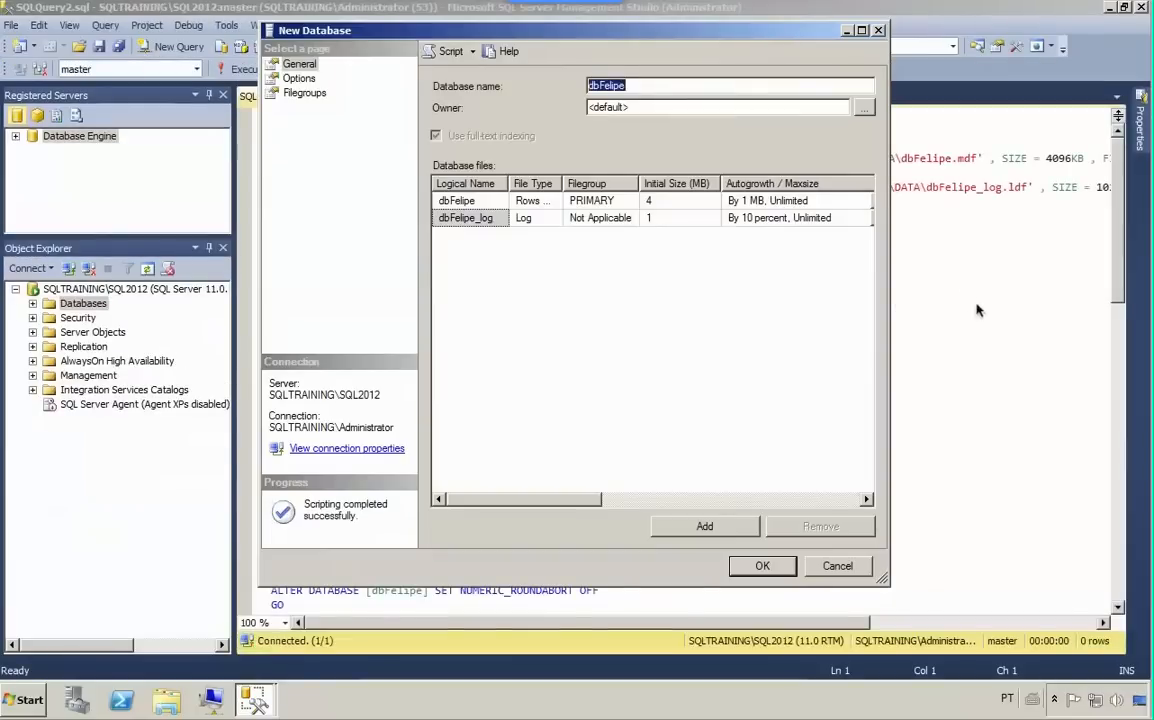
click(836, 566)
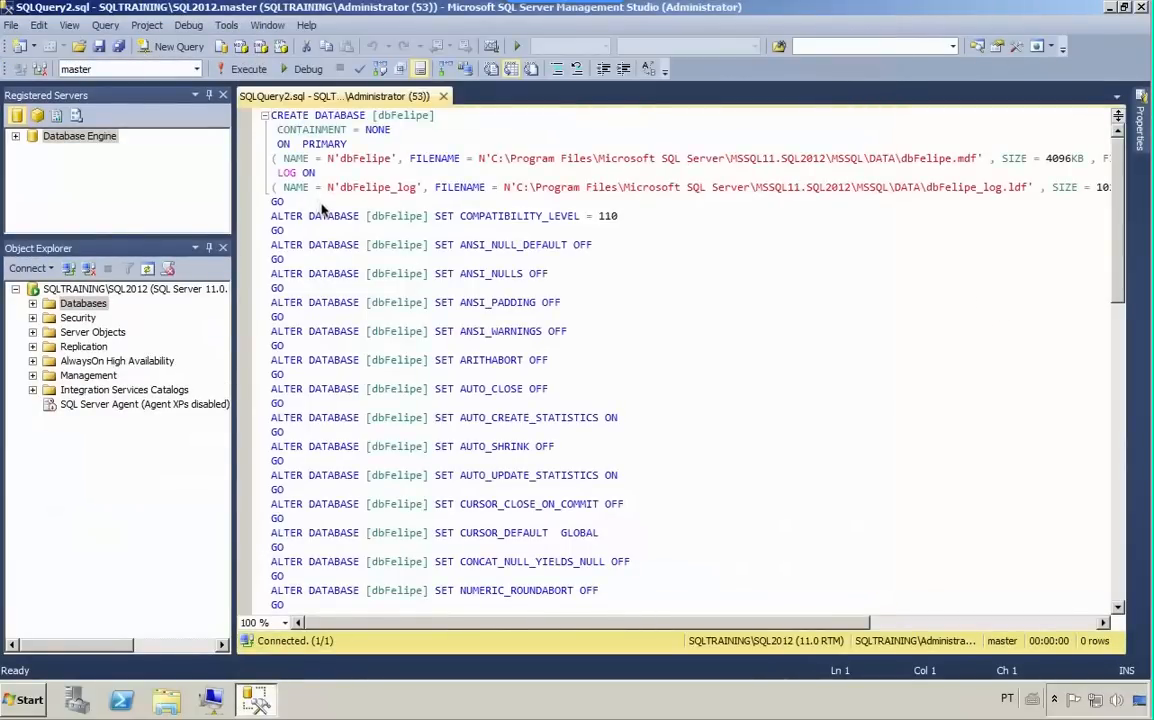
- Examine the primary data file's logical name, path, size and file growth in the CREATE DATABASE statement
click(391, 116)
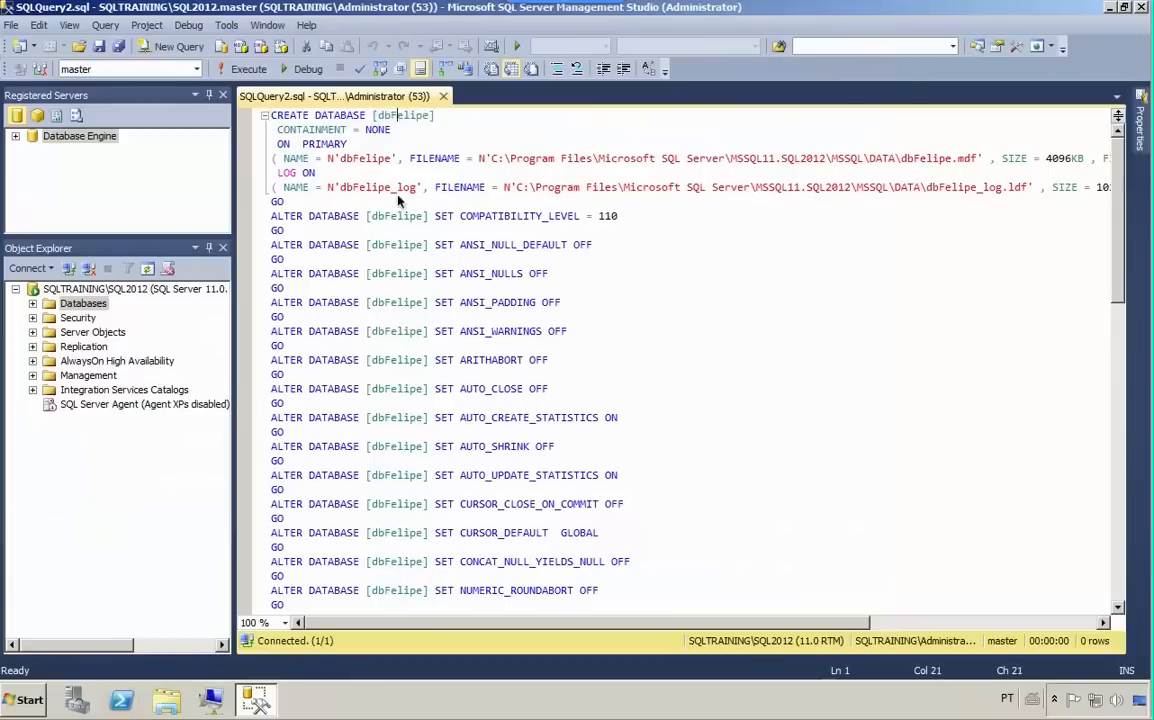
double_click(343, 162)
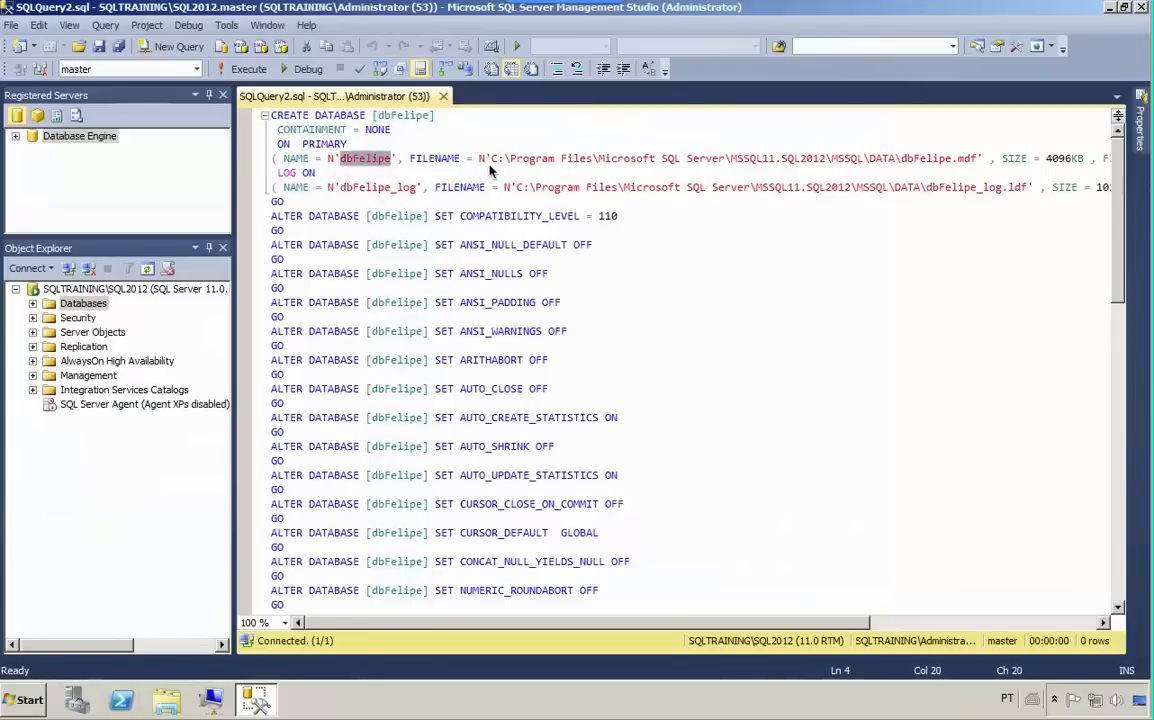
drag(491, 158, 967, 159)
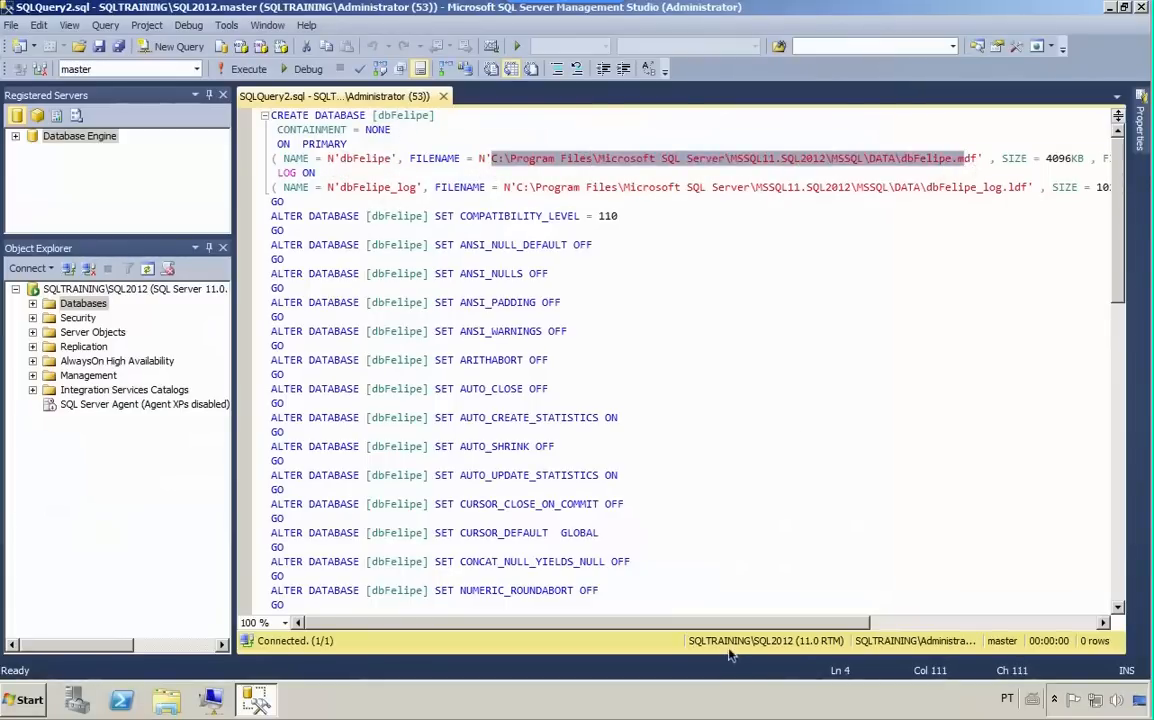
drag(734, 622, 921, 621)
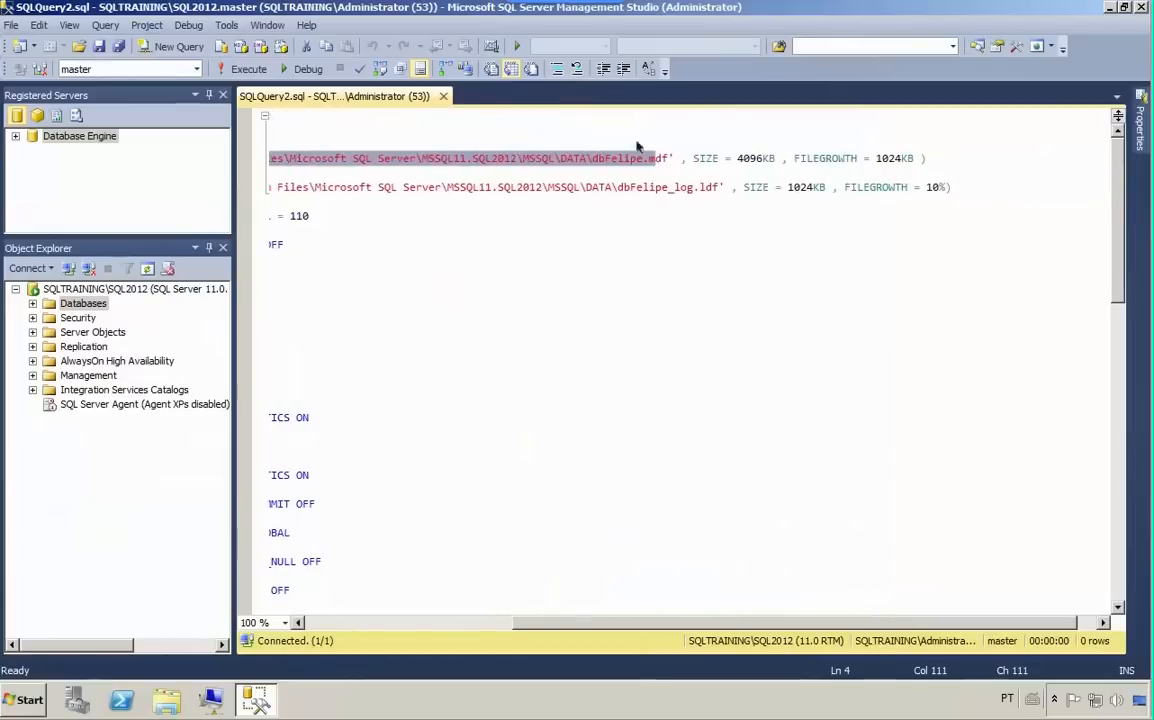
double_click(706, 158)
drag(798, 164, 769, 160)
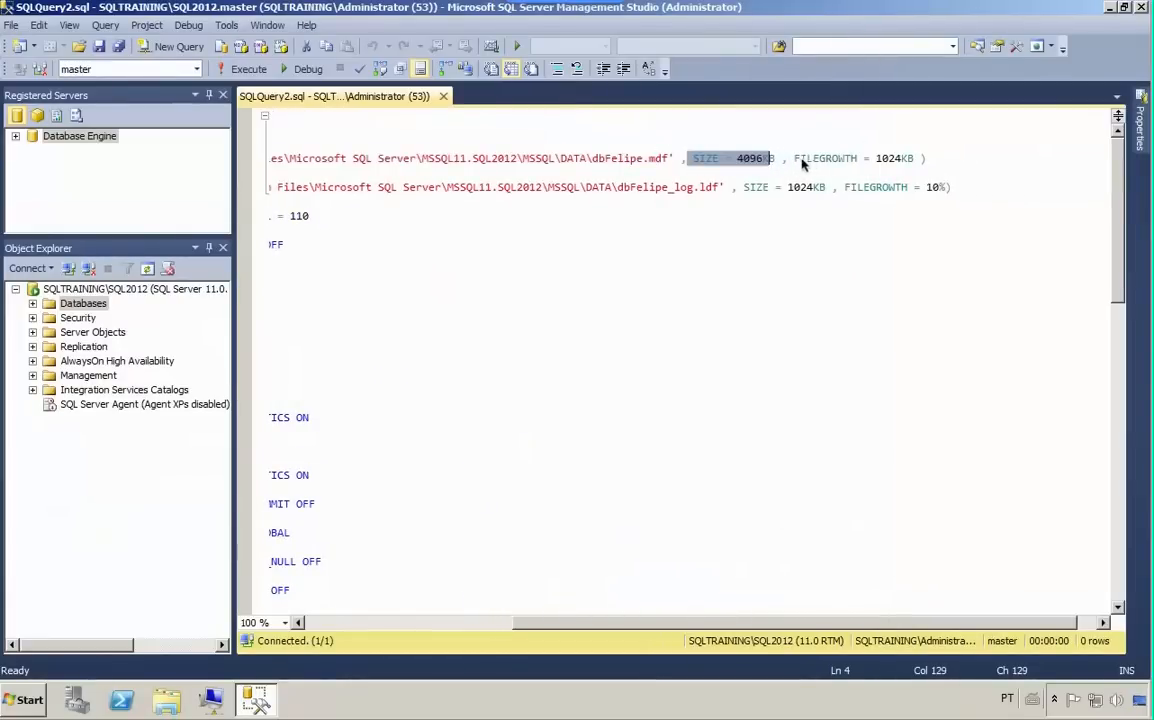
click(903, 148)
drag(903, 148, 912, 160)
click(901, 172)
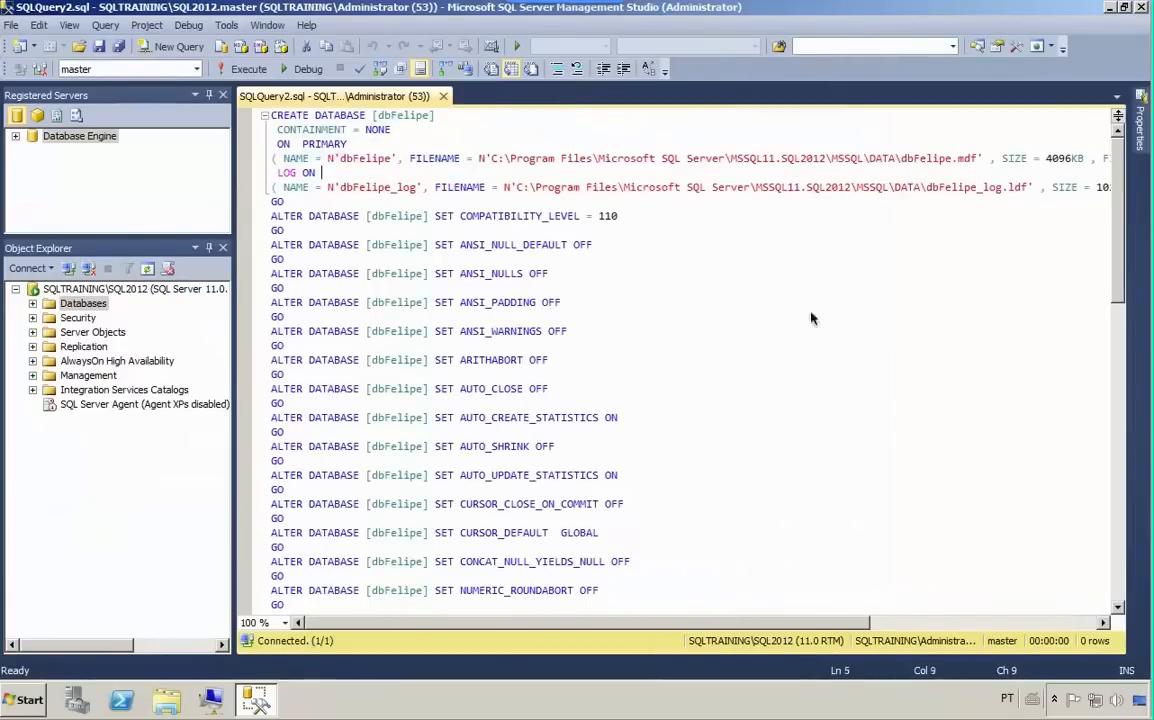
- Compare the FILEGROWTH settings of the data and log files and look through the remaining ALTER DATABASE statements
drag(690, 622, 982, 619)
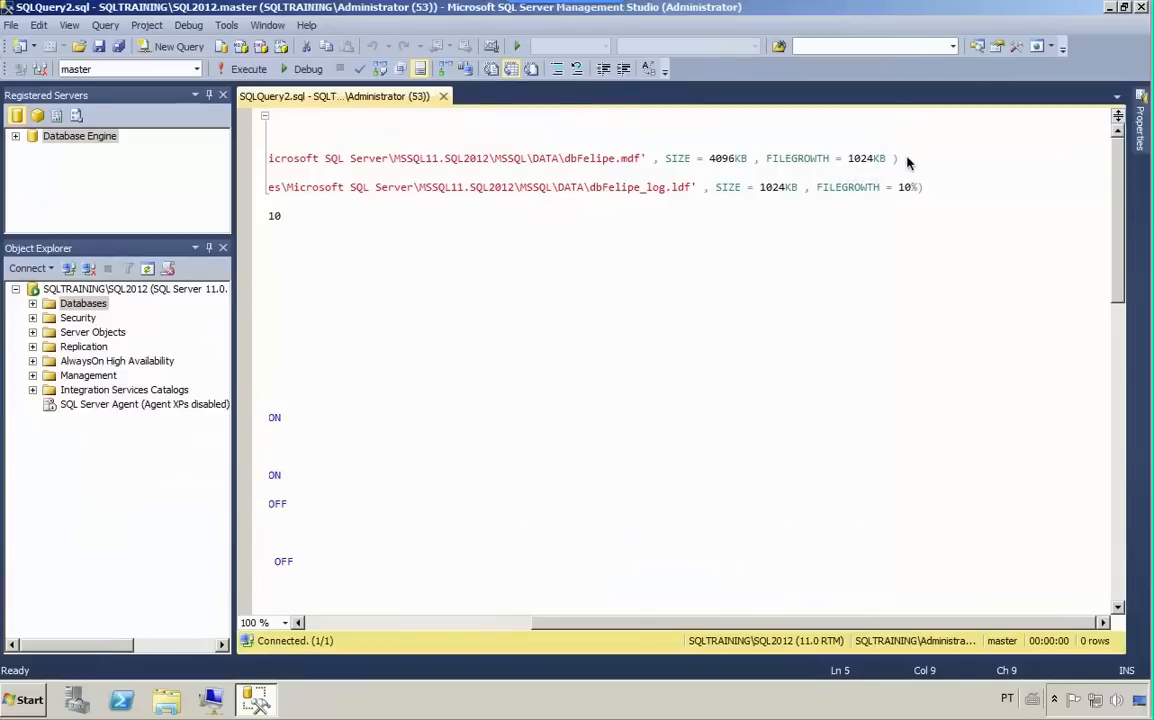
drag(902, 158, 897, 148)
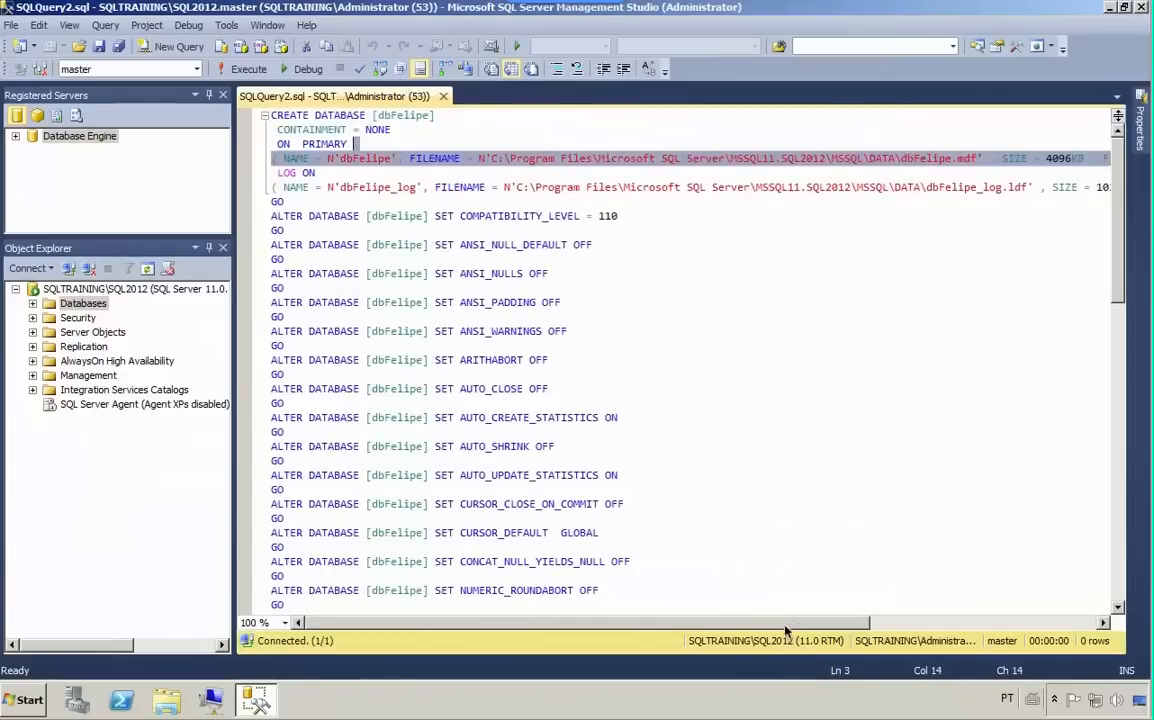
drag(787, 626, 1087, 619)
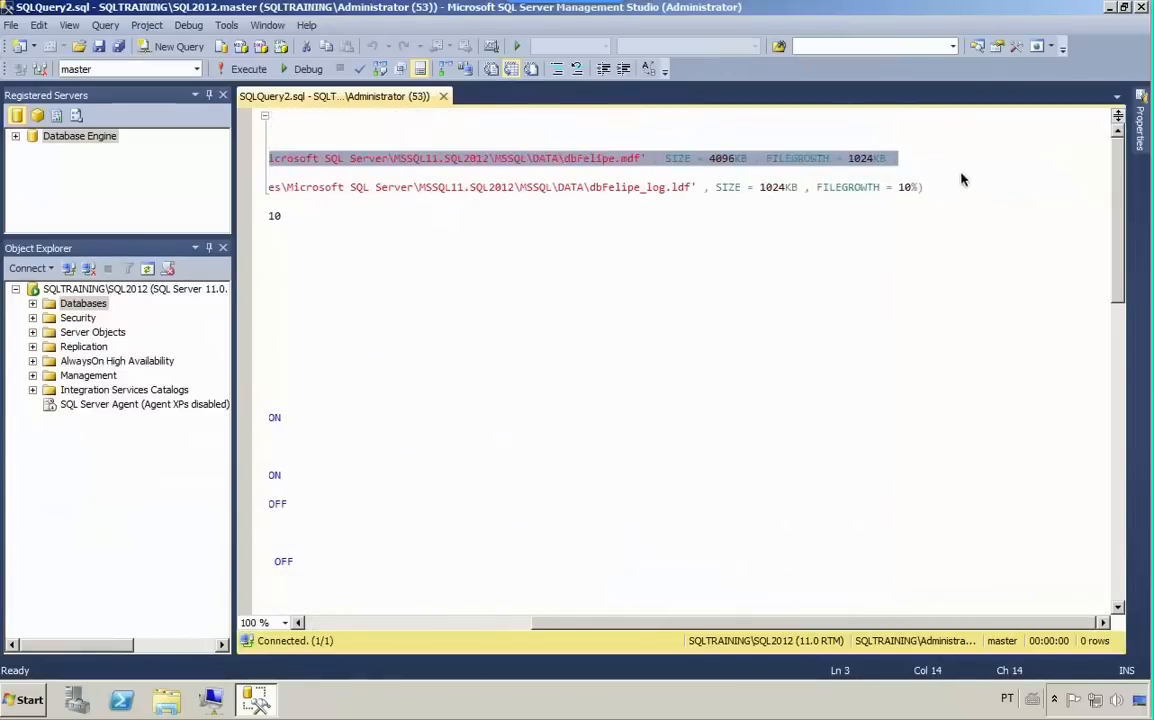
click(862, 160)
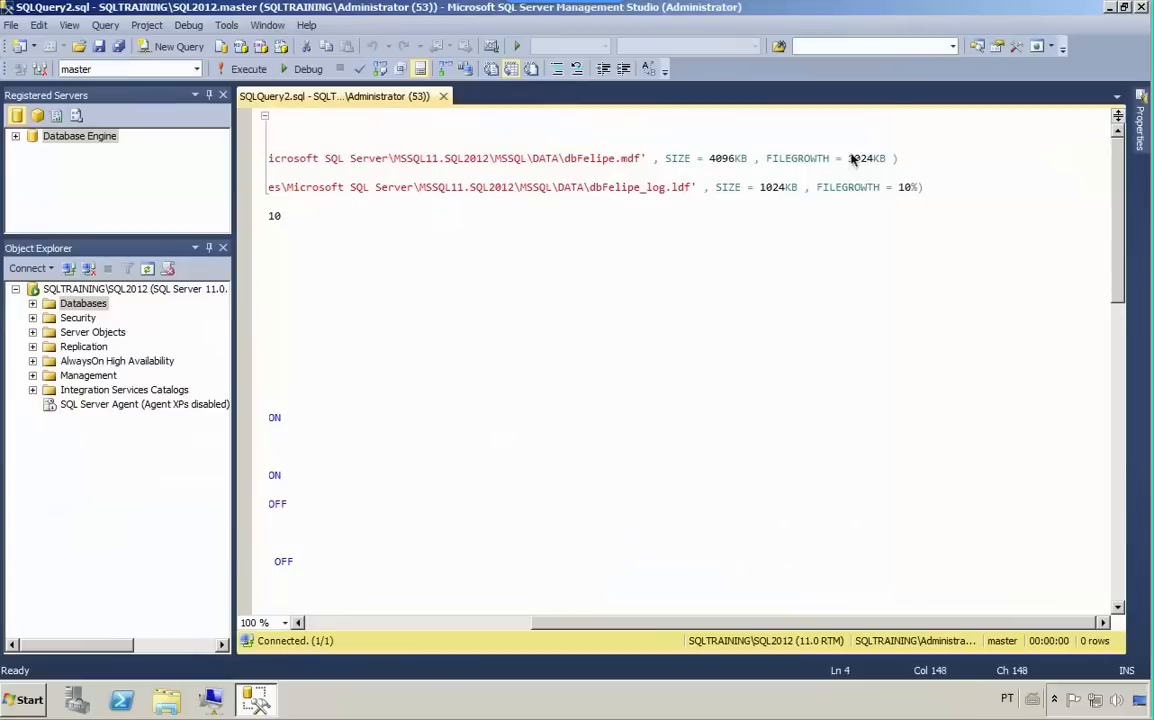
drag(849, 160, 886, 160)
drag(898, 188, 917, 190)
drag(618, 622, 255, 593)
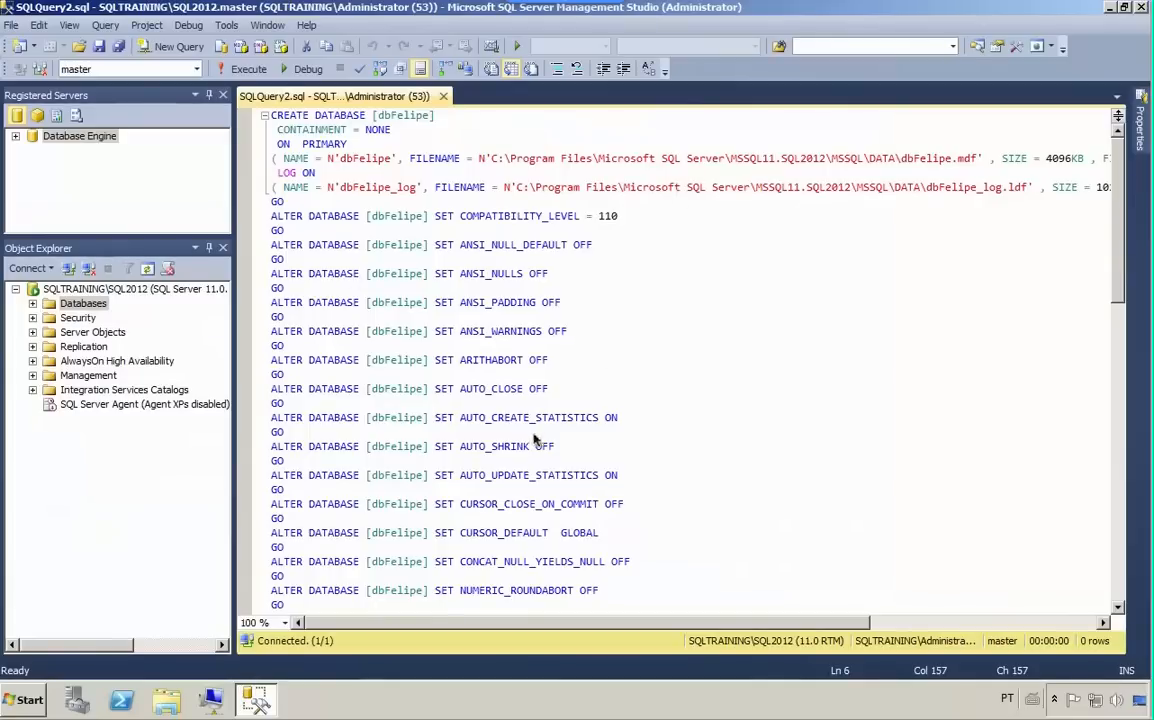
drag(1124, 245, 1107, 153)
- Try to execute the generated dbFelipe creation script, check its file definitions, and close the query
key(F5)
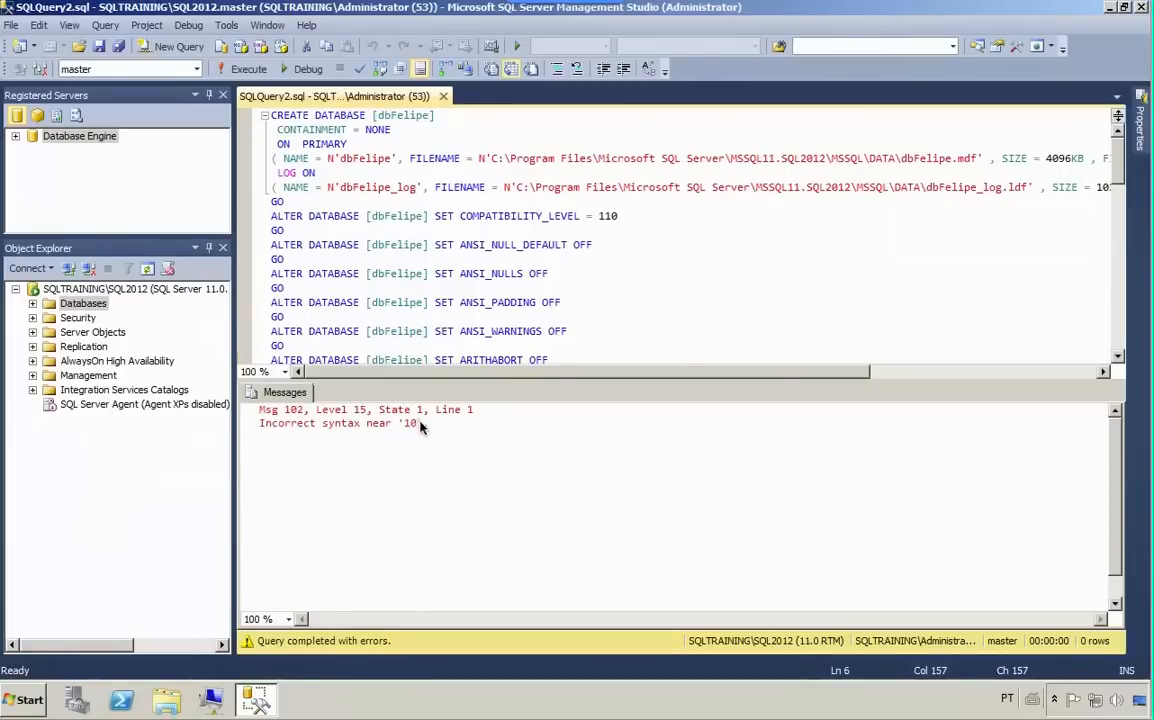
click(462, 244)
drag(848, 373, 1023, 375)
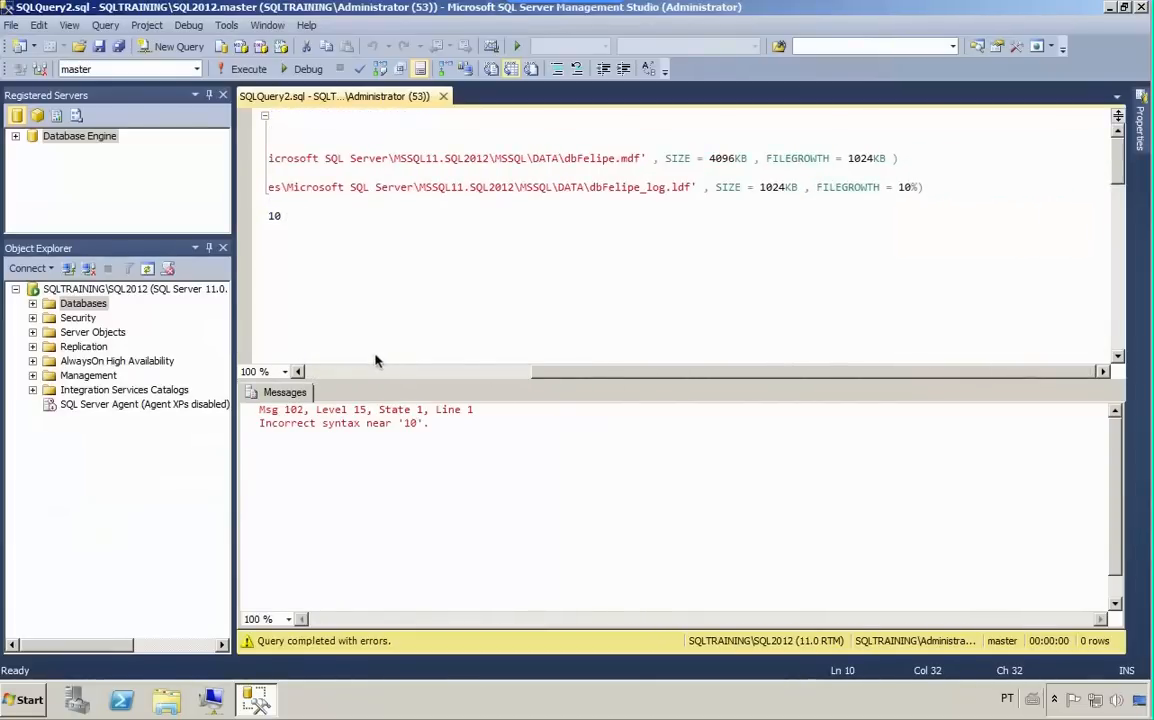
scroll(375, 361, left, 5)
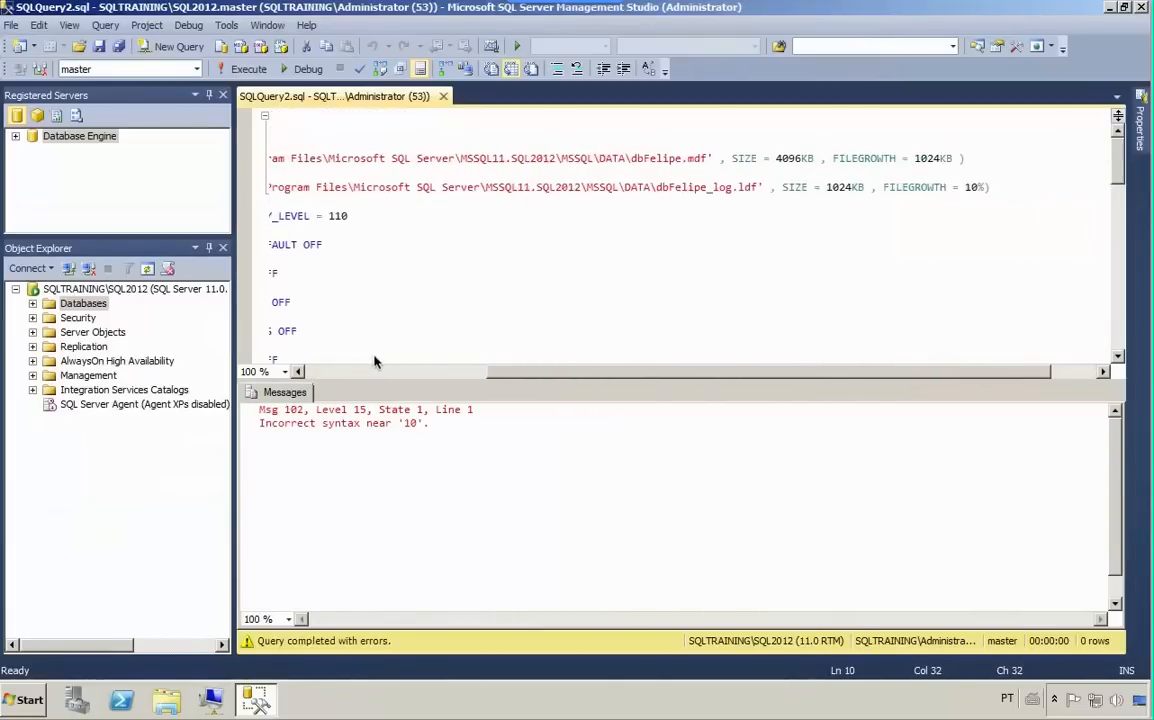
click(443, 96)
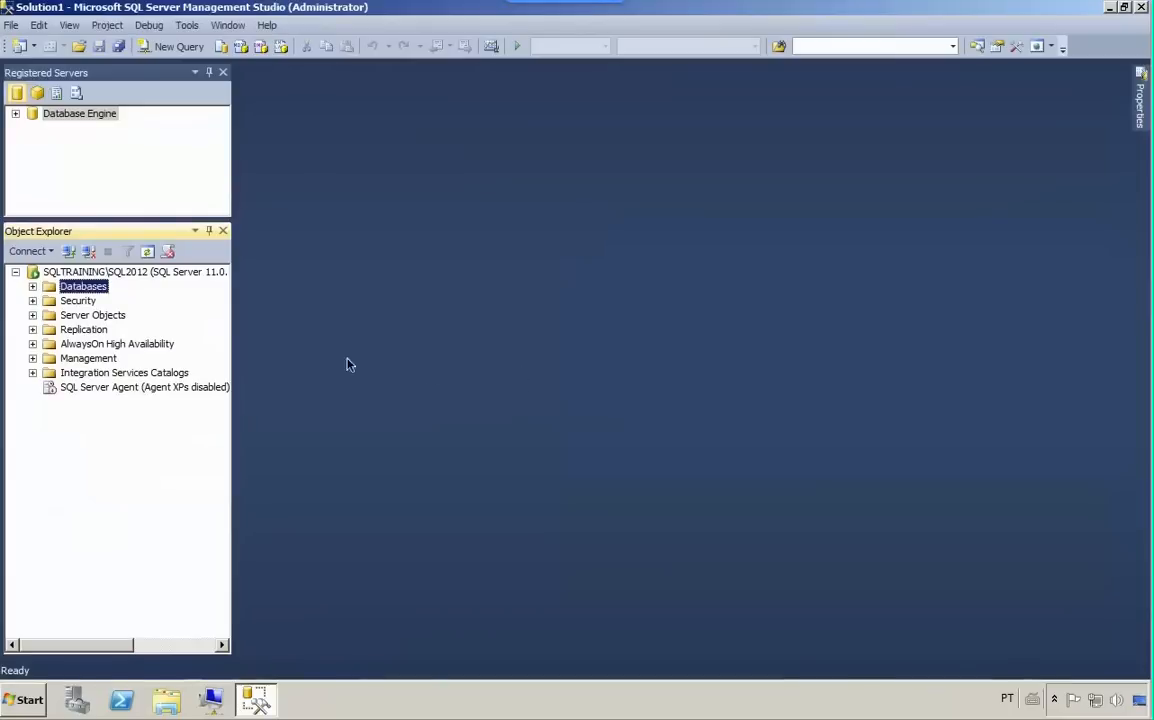
- Create a new database named dbfelipe with the default owner and file settings
right_click(88, 288)
click(108, 303)
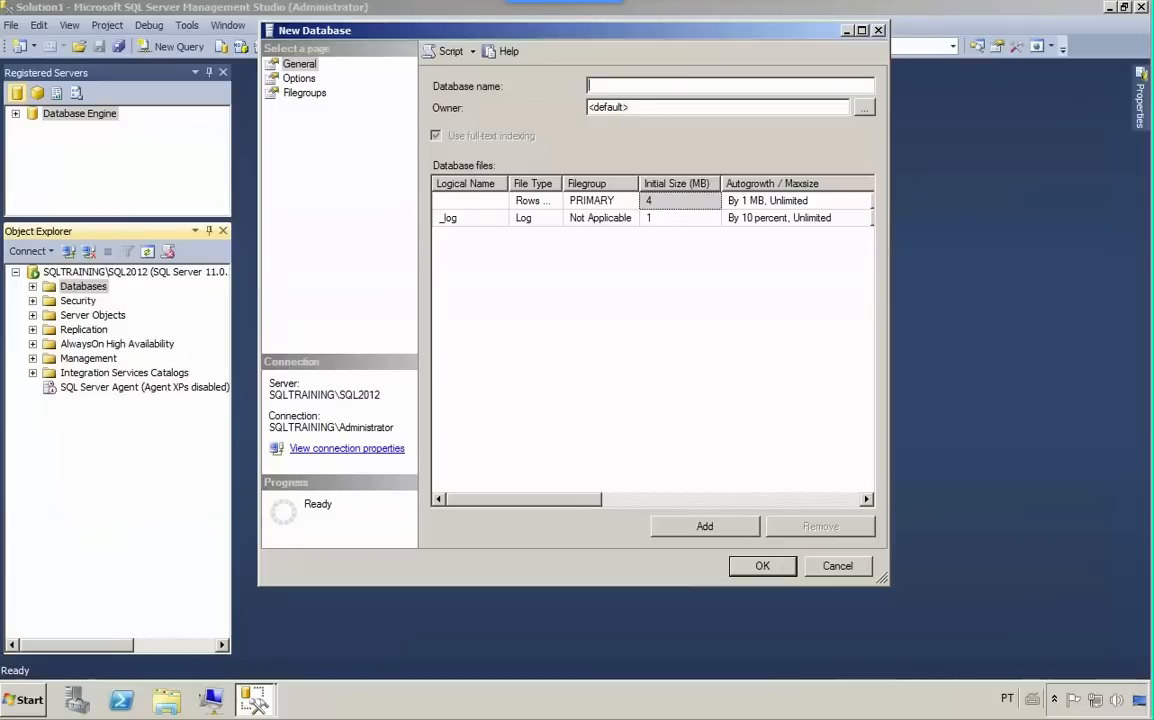
text(dbfelipé)
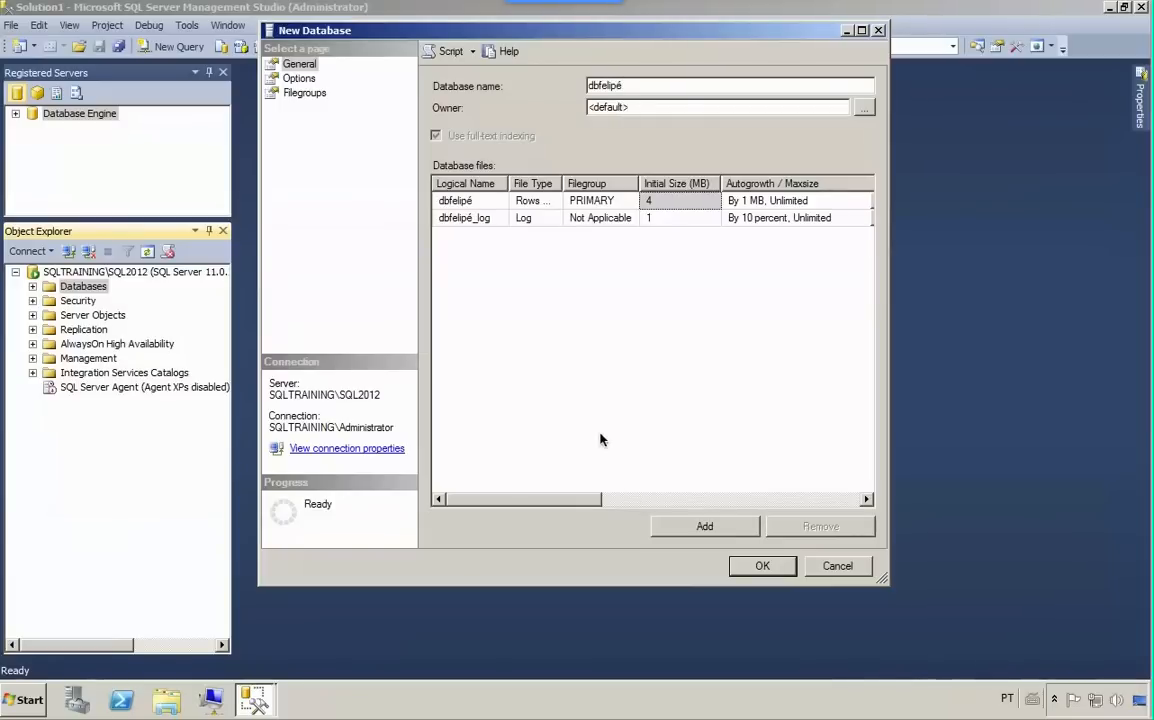
key(BackSpace)
text(e)
click(766, 573)
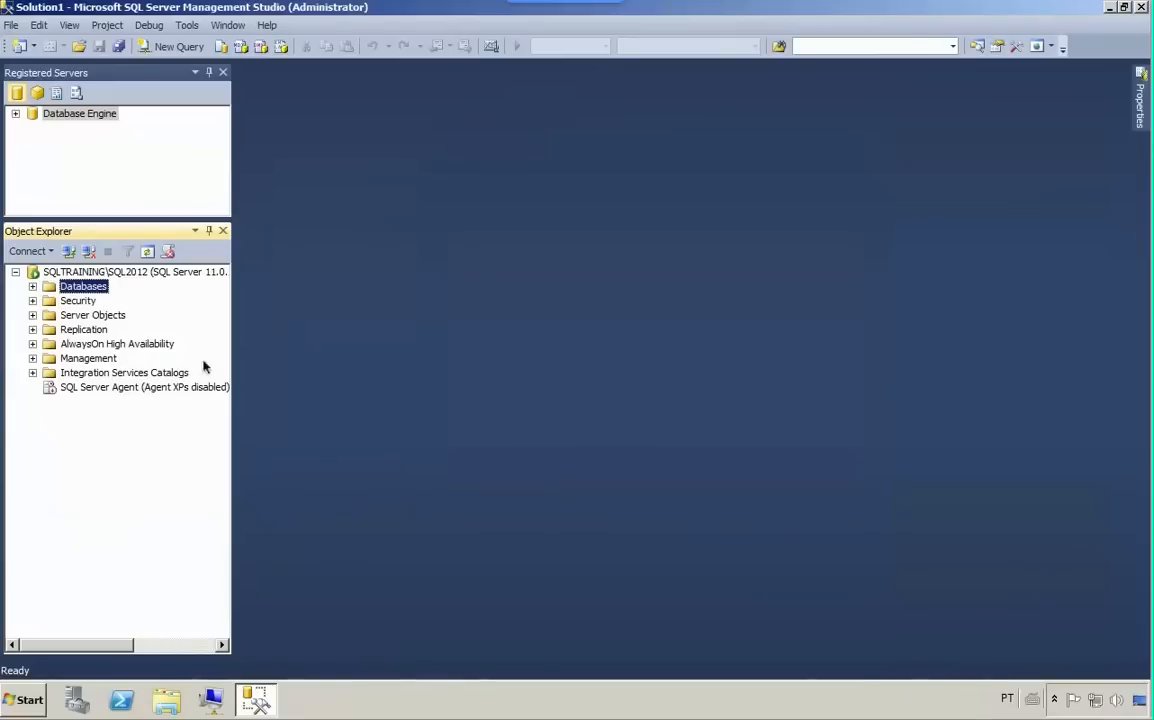
- Open the properties of the dbfelipe database and review its Options page
click(32, 286)
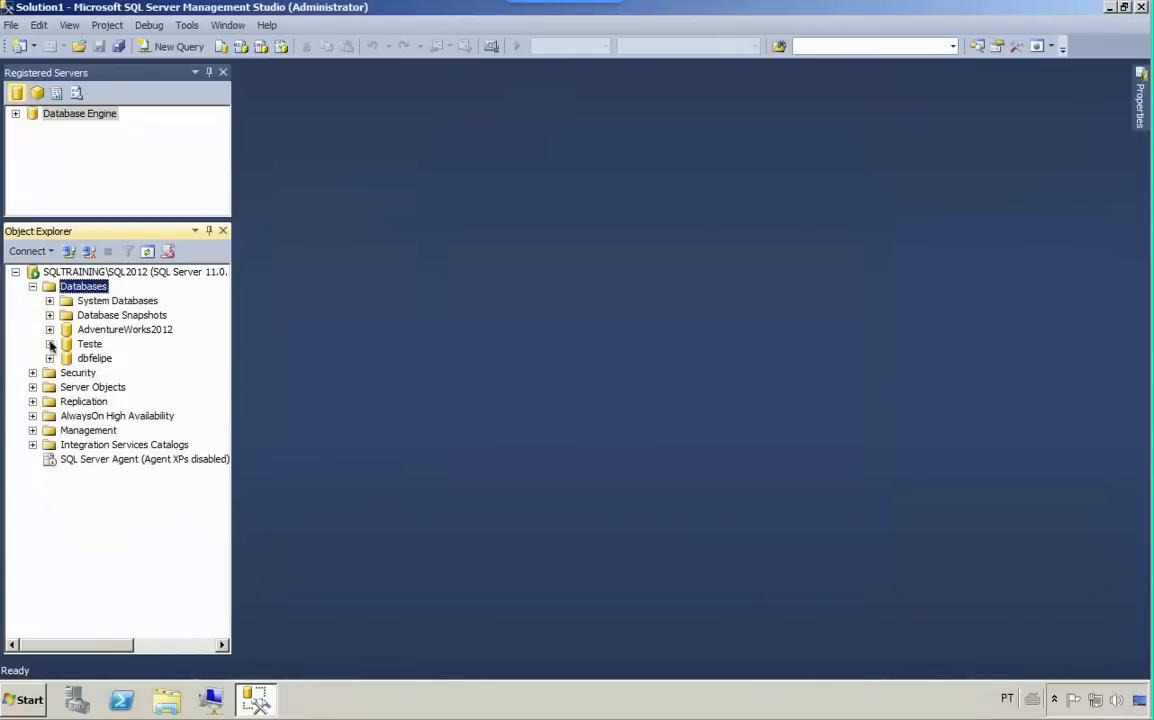
right_click(76, 362)
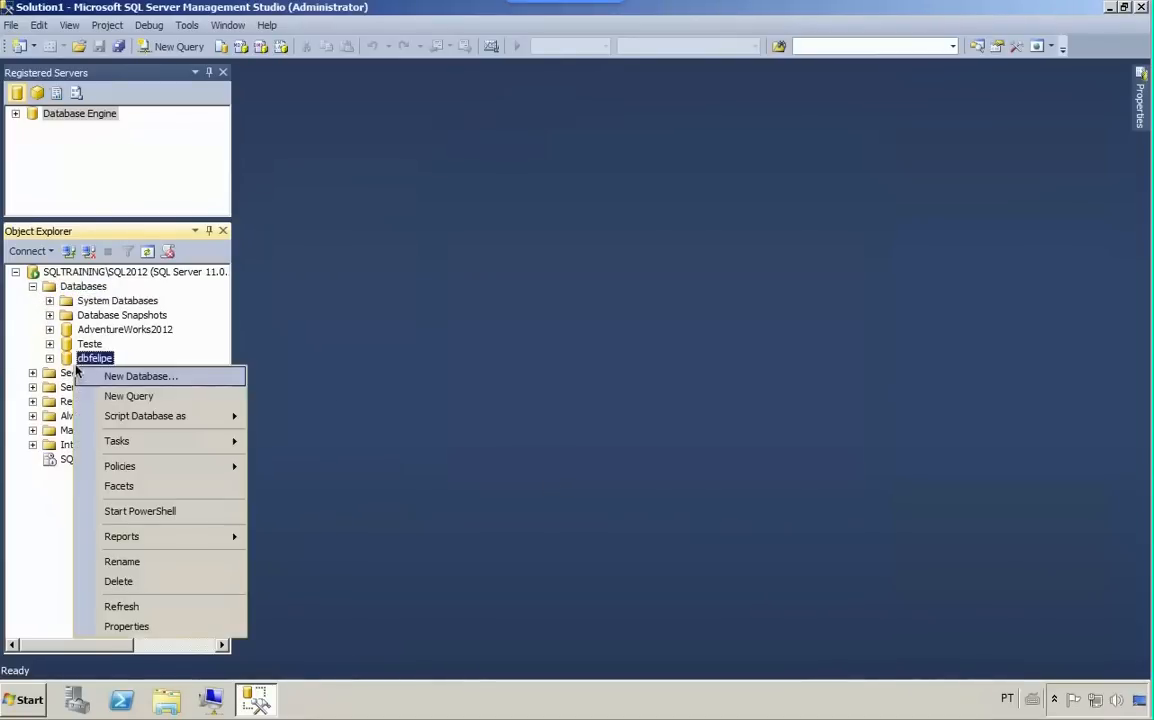
click(125, 627)
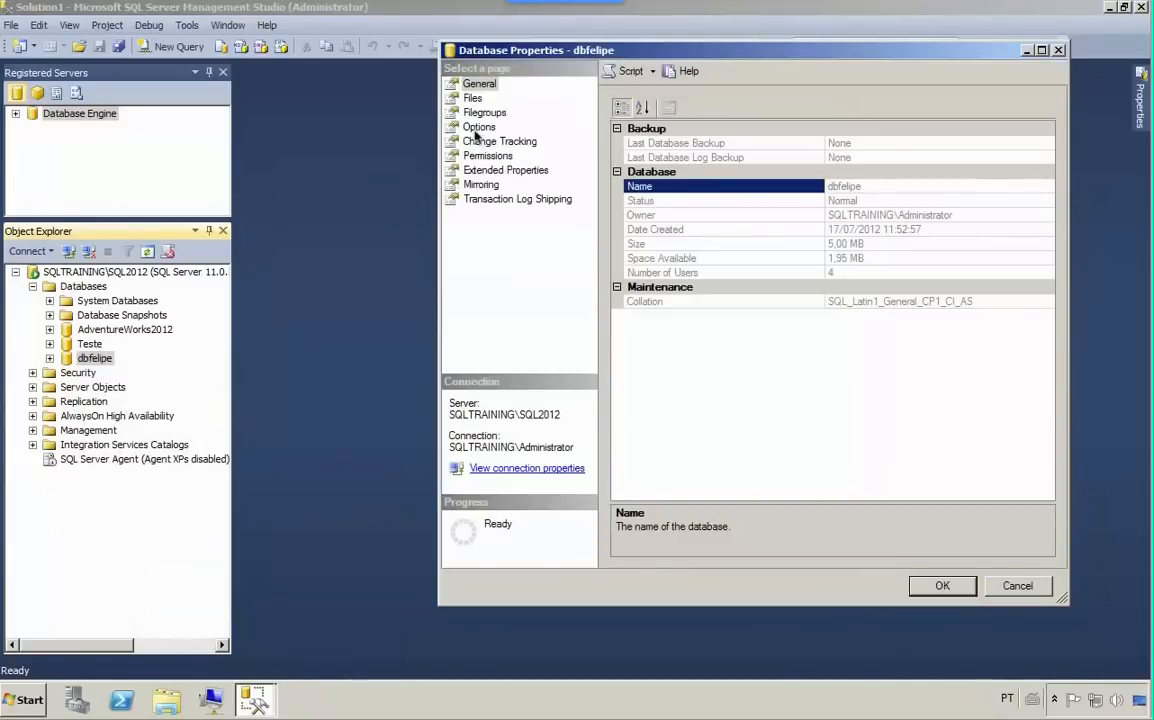
click(476, 128)
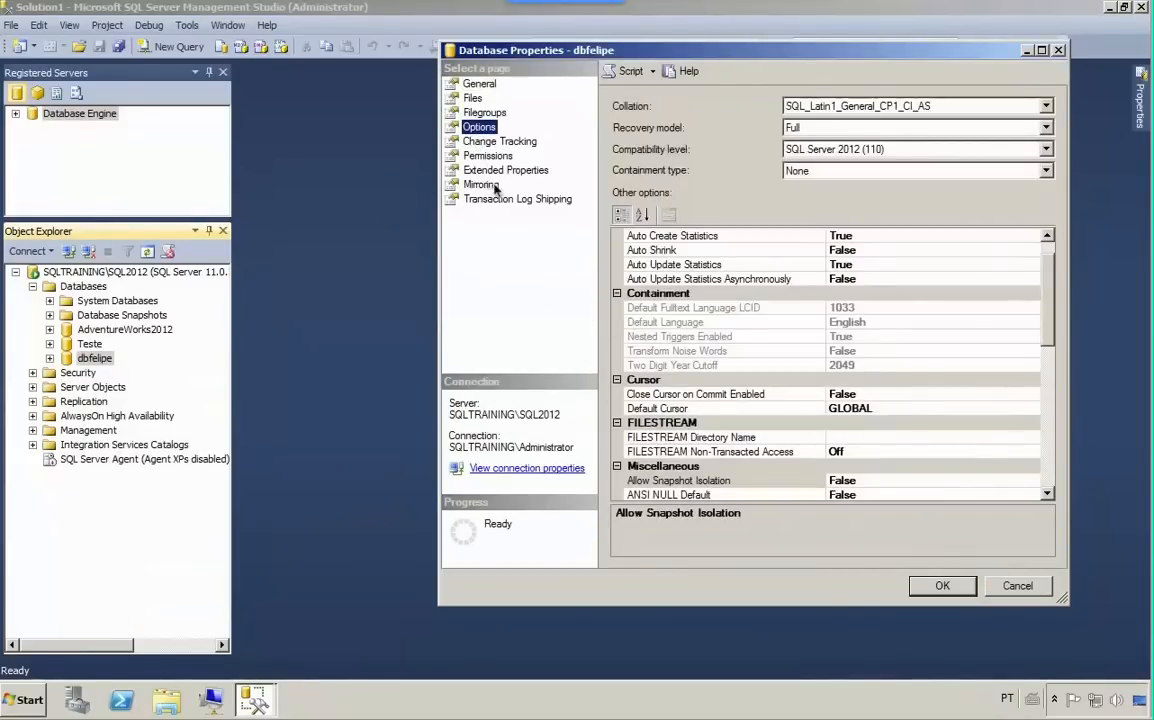
- Review the dbfelipe database files and the data file's autogrowth settings, closing the properties without changes
click(468, 99)
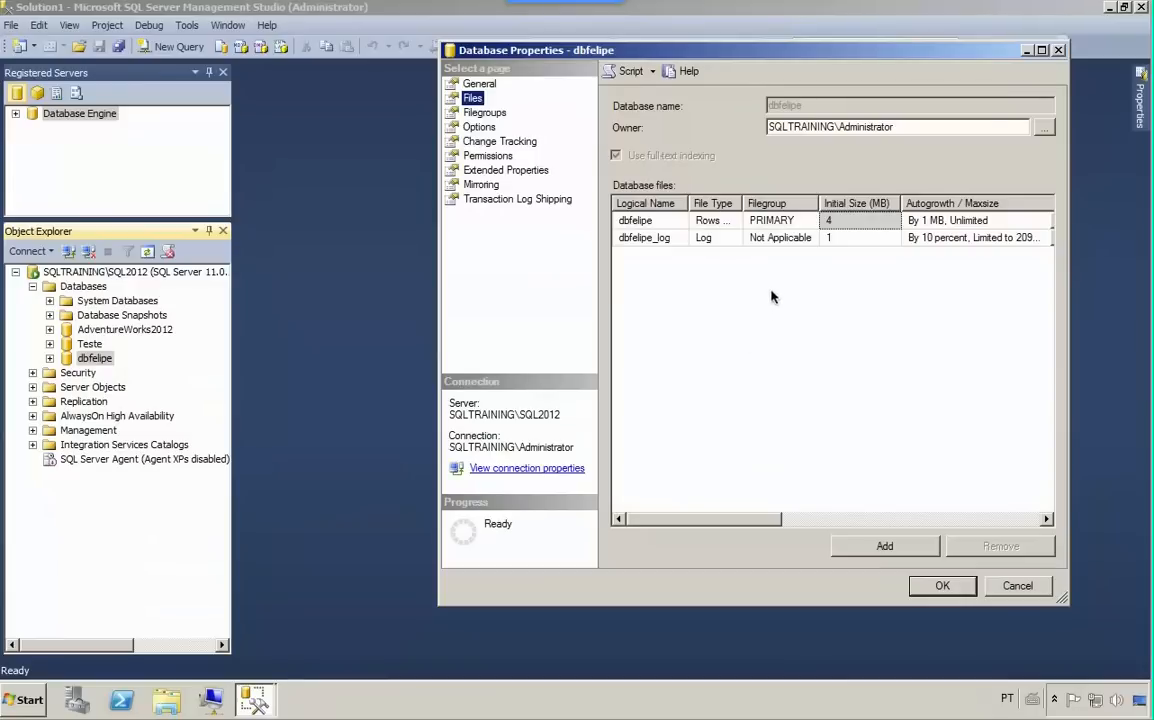
drag(705, 521, 739, 520)
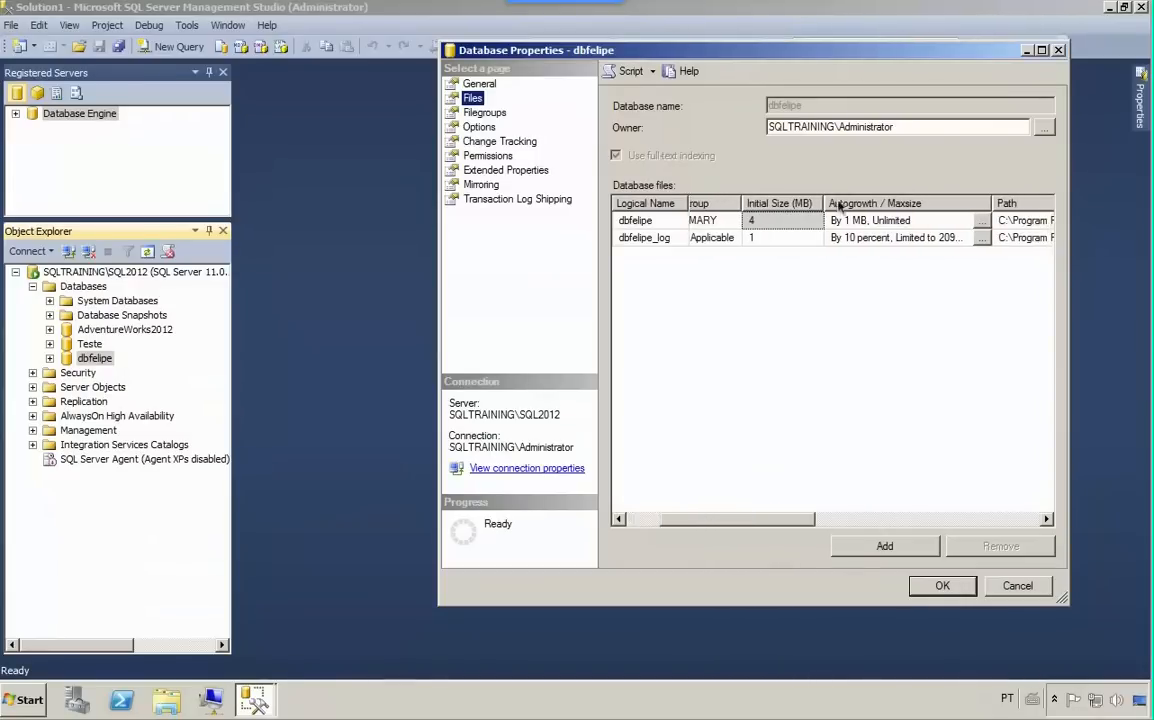
click(908, 221)
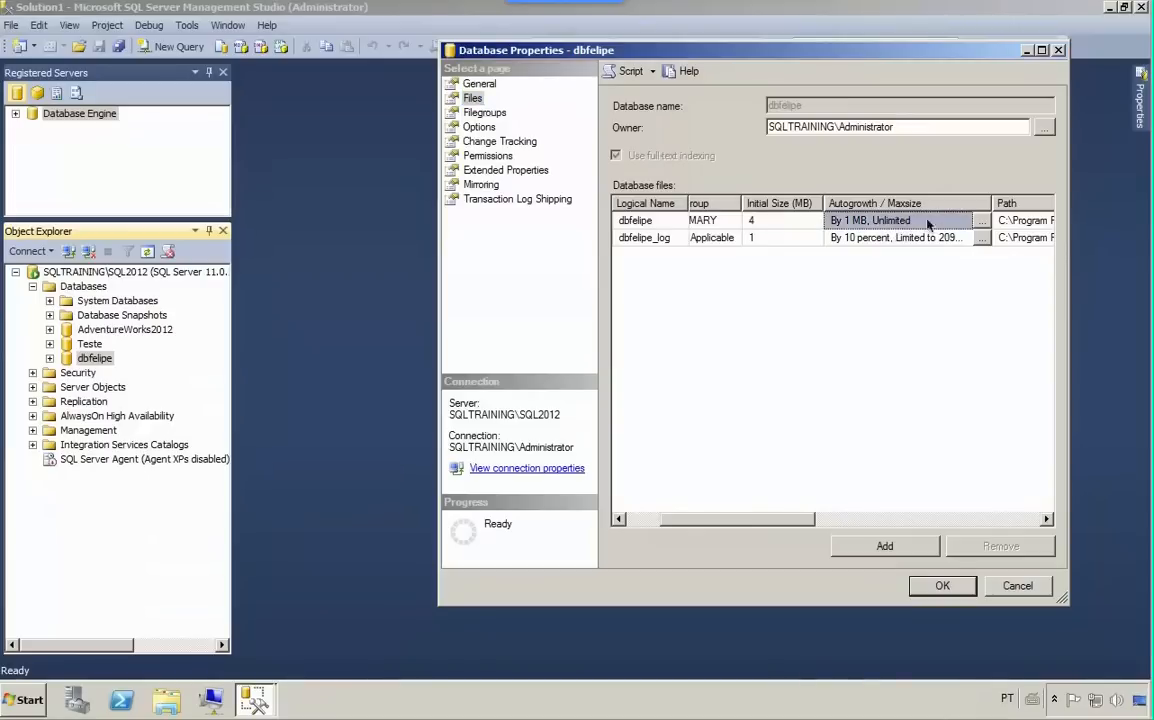
click(981, 221)
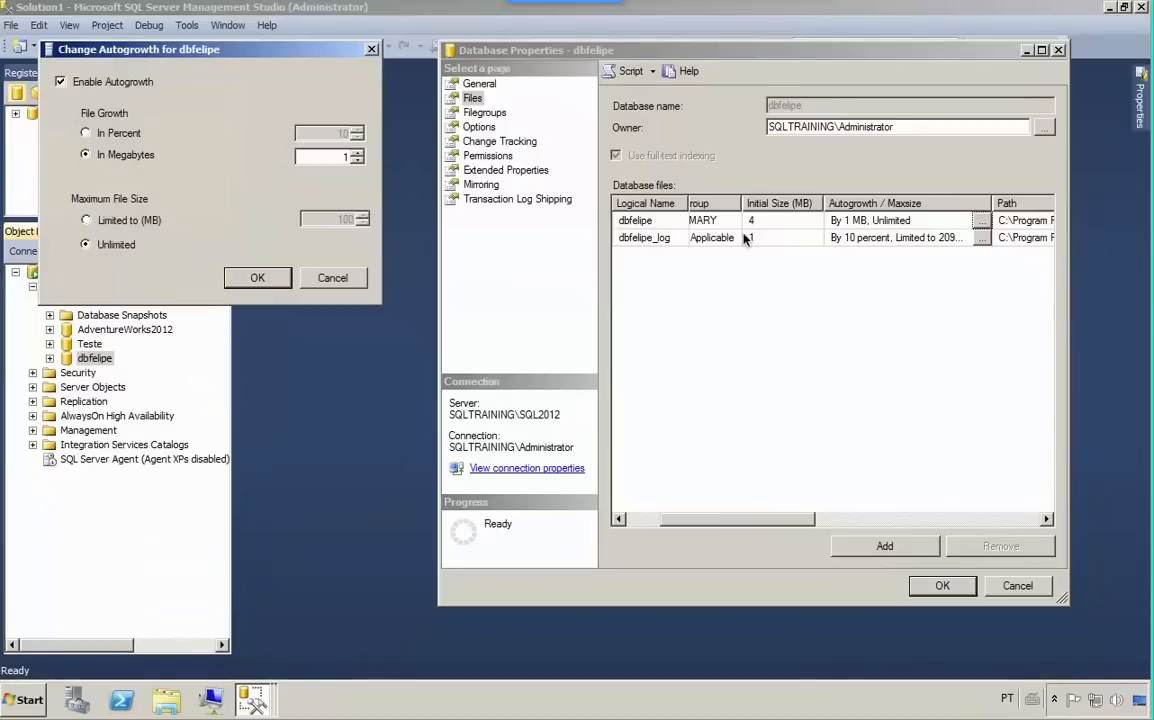
click(336, 277)
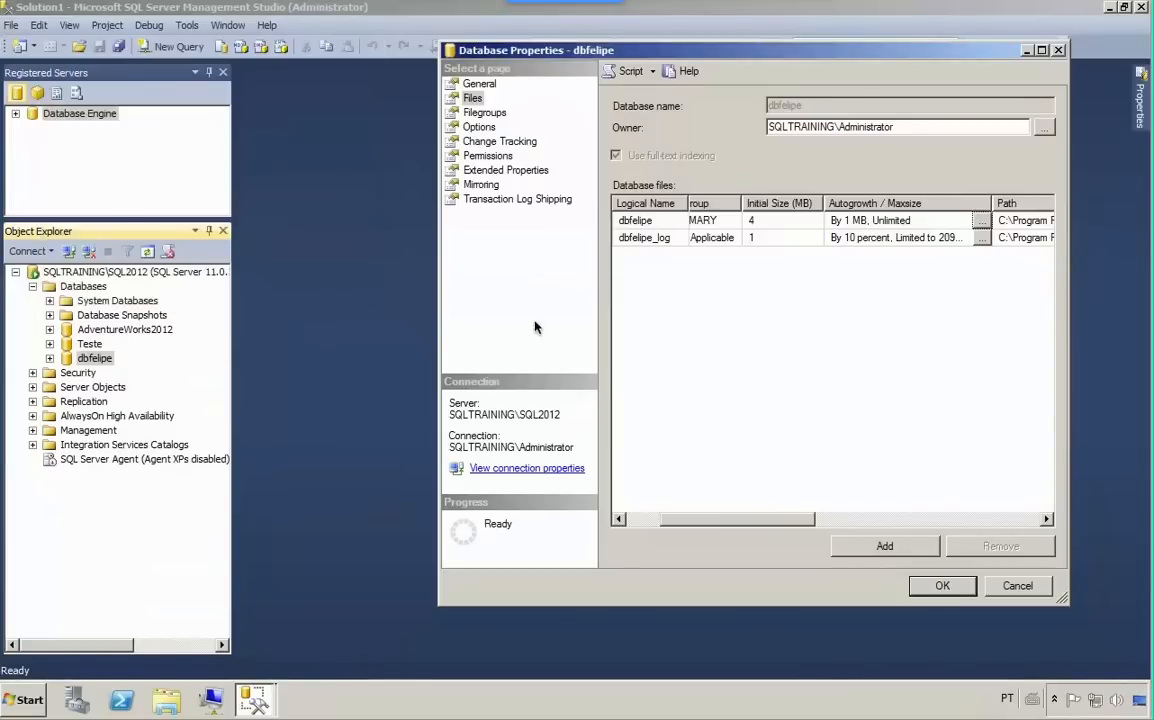
drag(672, 523, 630, 520)
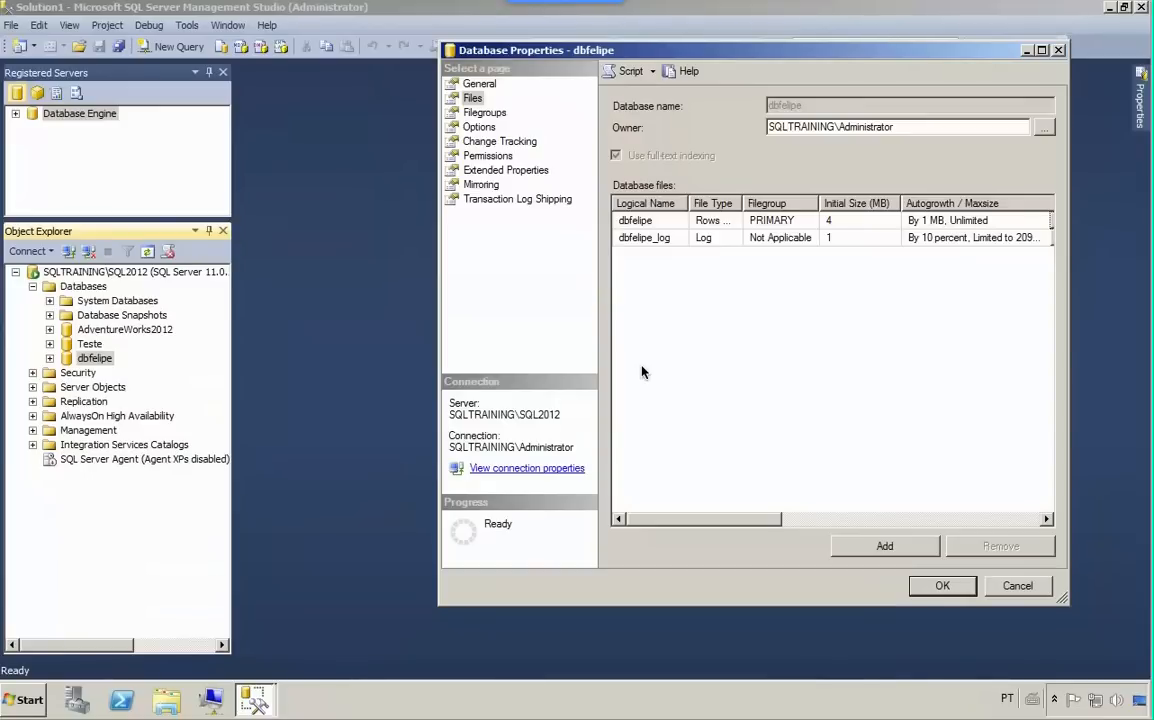
click(1030, 588)
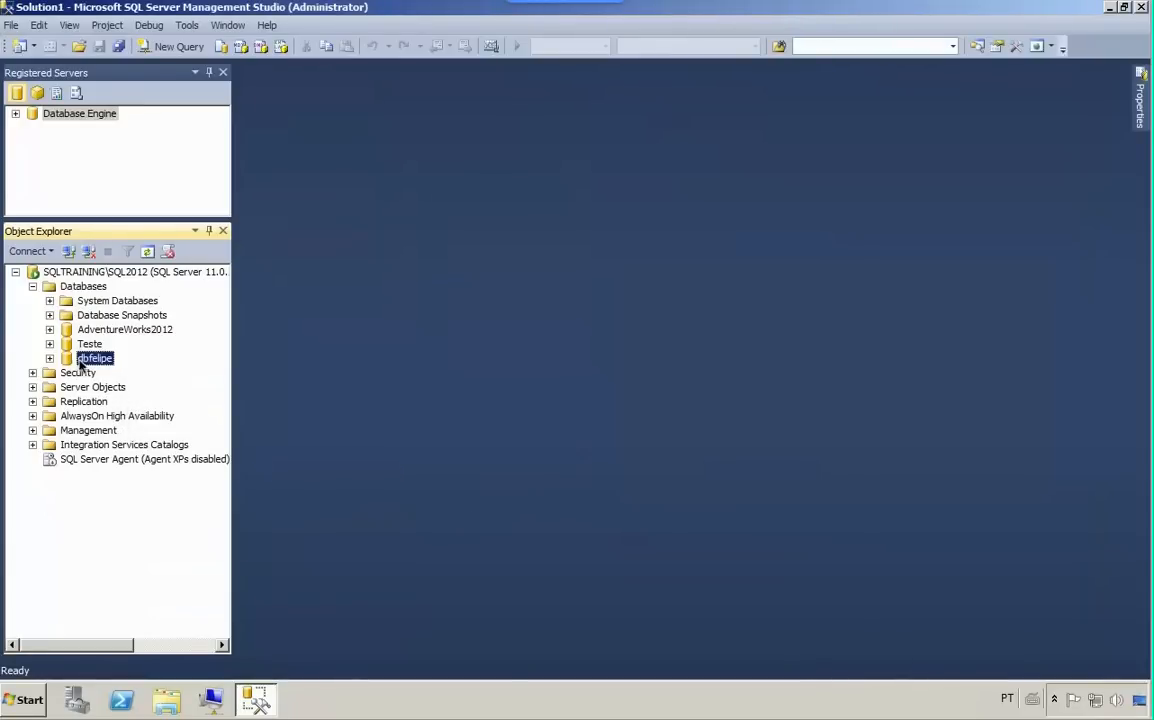
- Examine which tables the model system database contains, and collapse the system databases
click(50, 301)
click(51, 302)
click(51, 302)
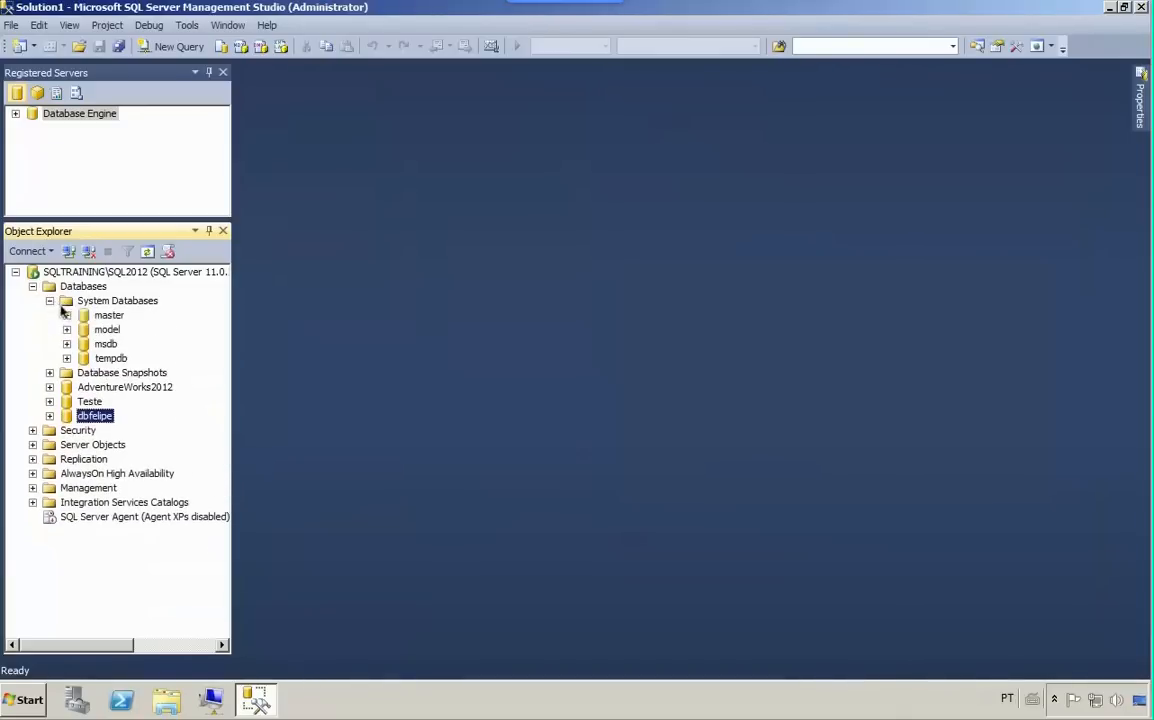
click(103, 331)
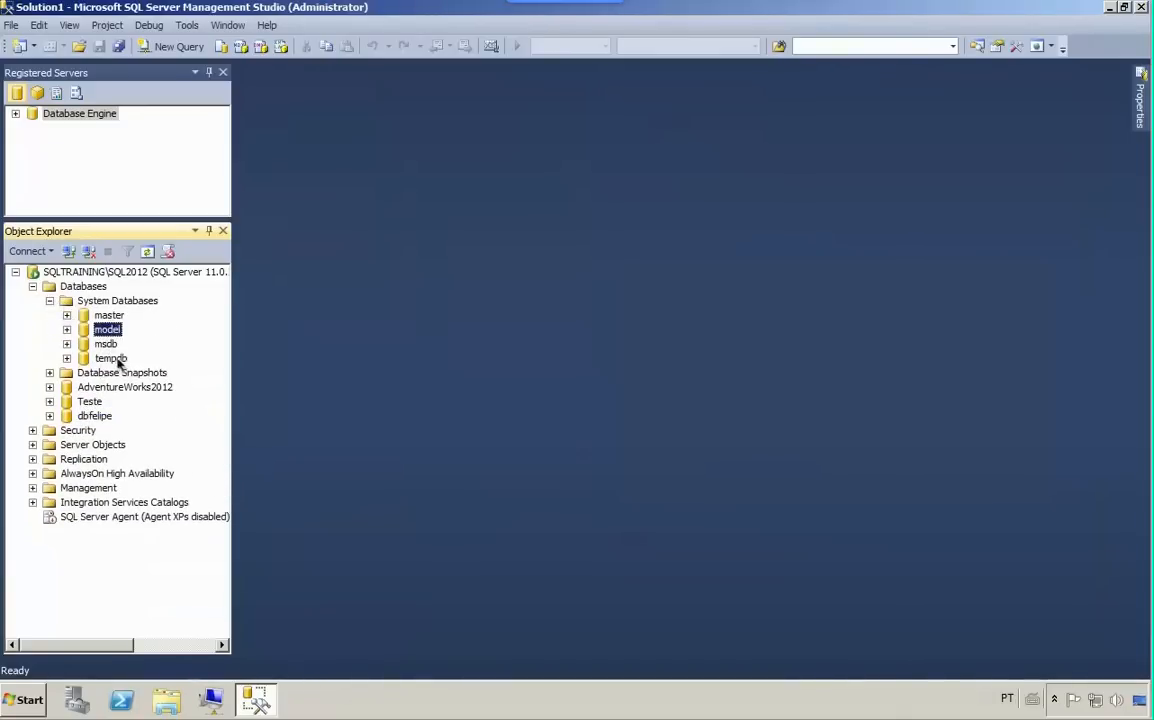
click(66, 329)
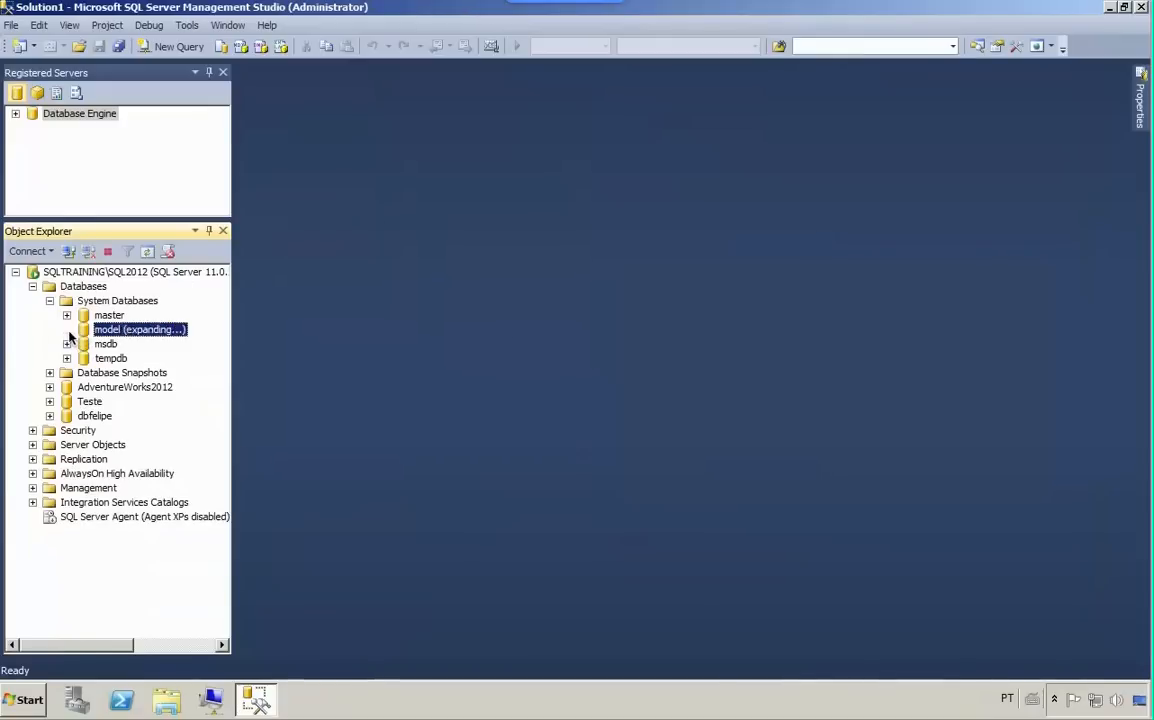
click(84, 358)
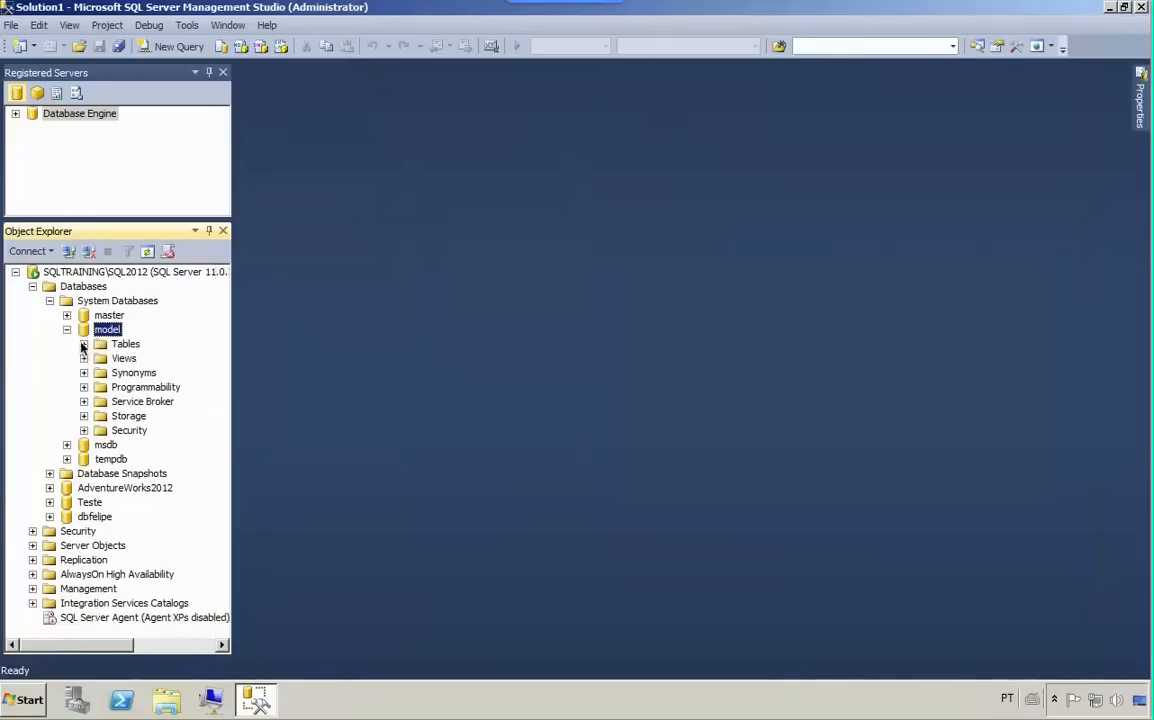
click(84, 343)
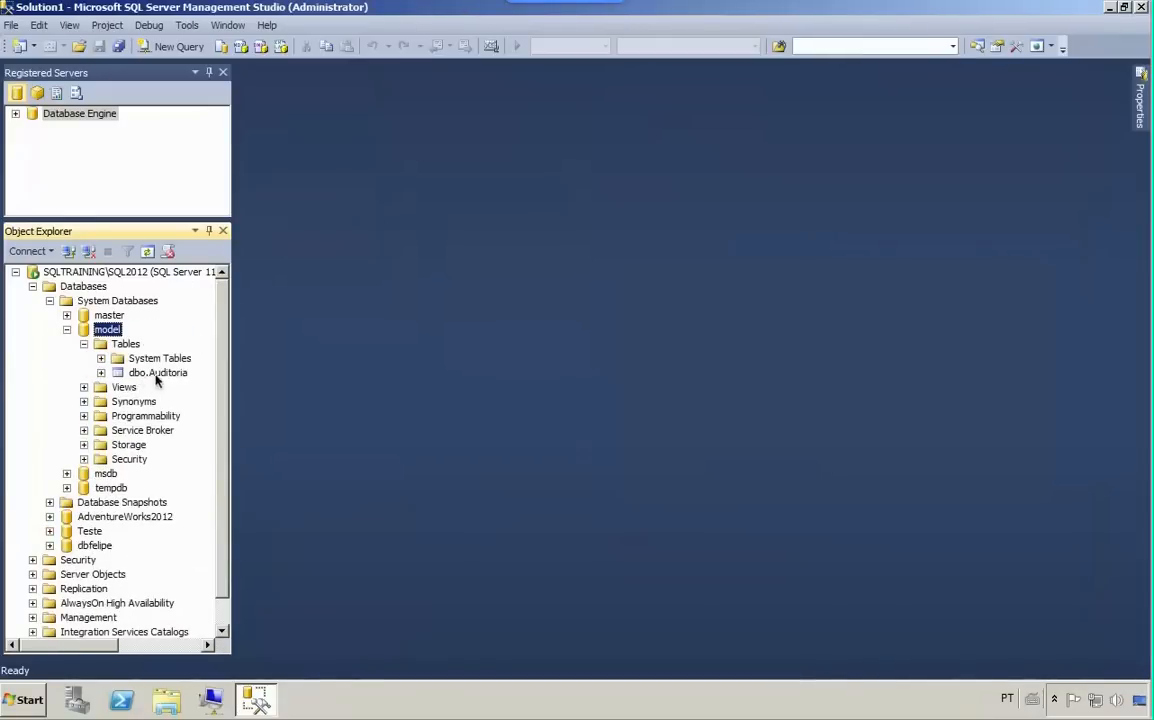
click(66, 329)
click(49, 300)
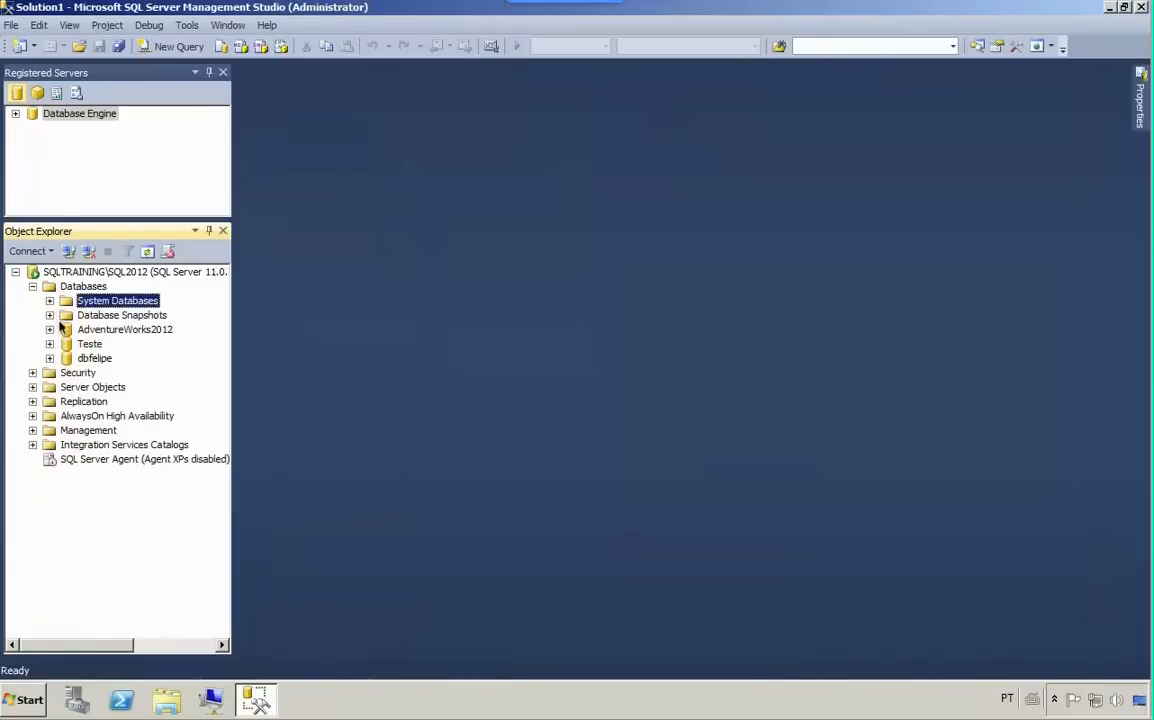
- Check the tables of the dbfelipe database for the dbo.Auditoria table
click(49, 358)
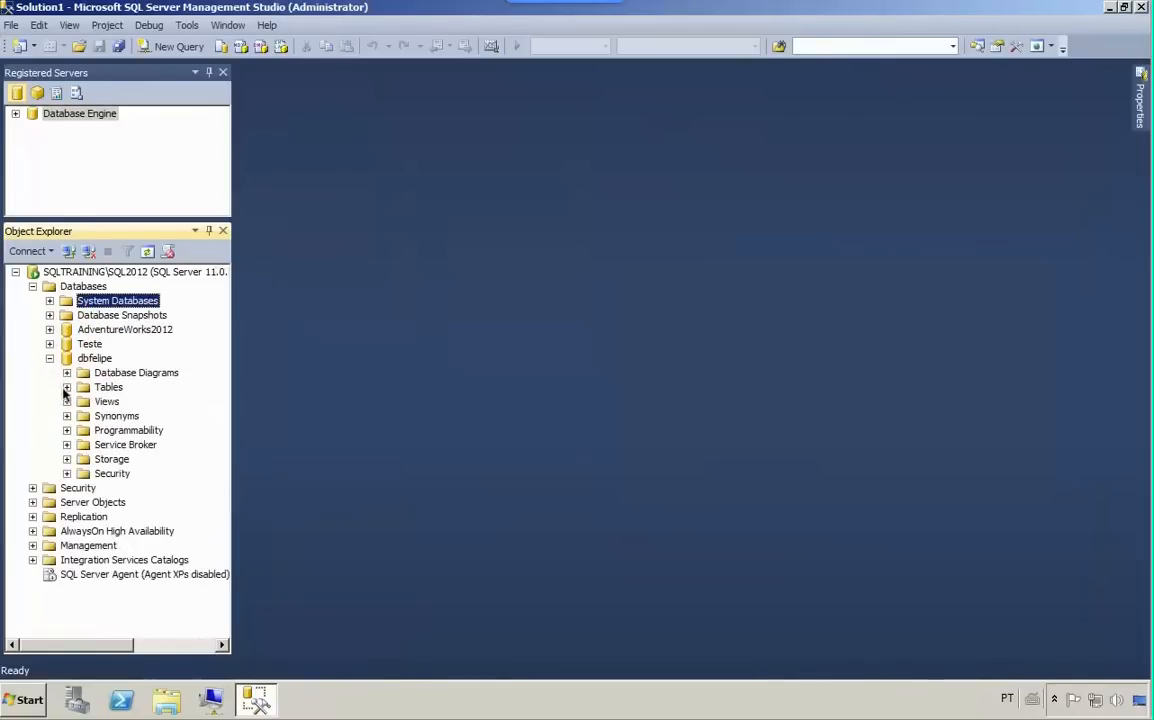
click(66, 387)
click(146, 431)
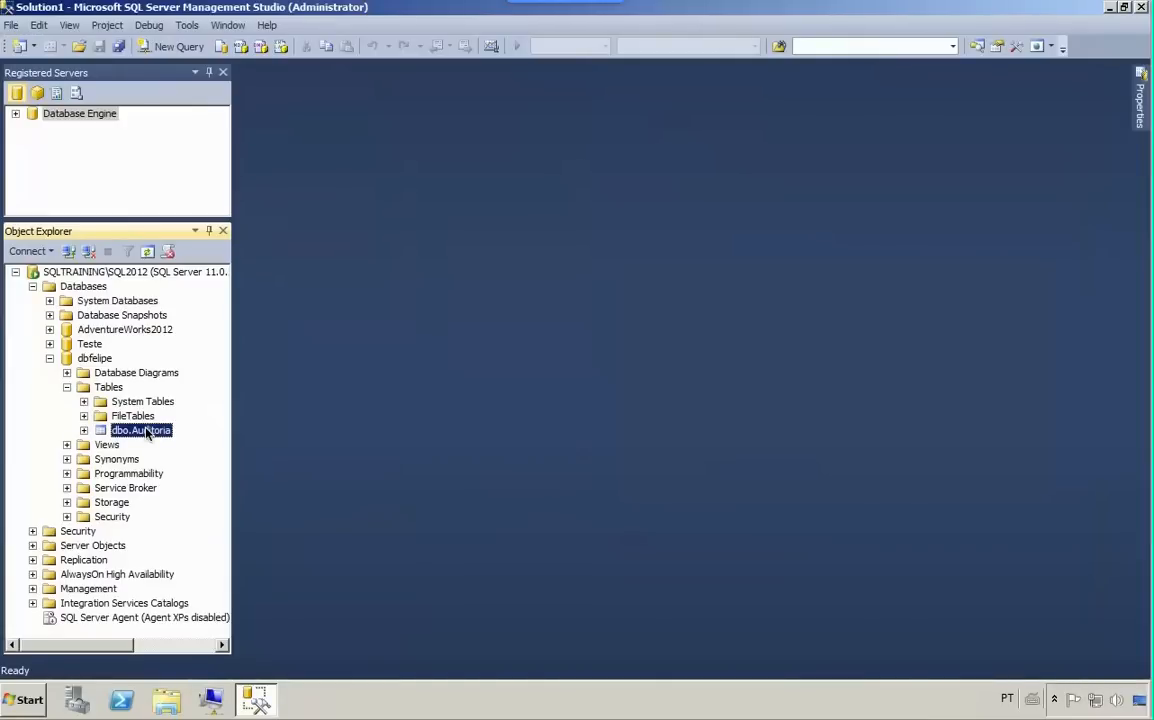
click(49, 358)
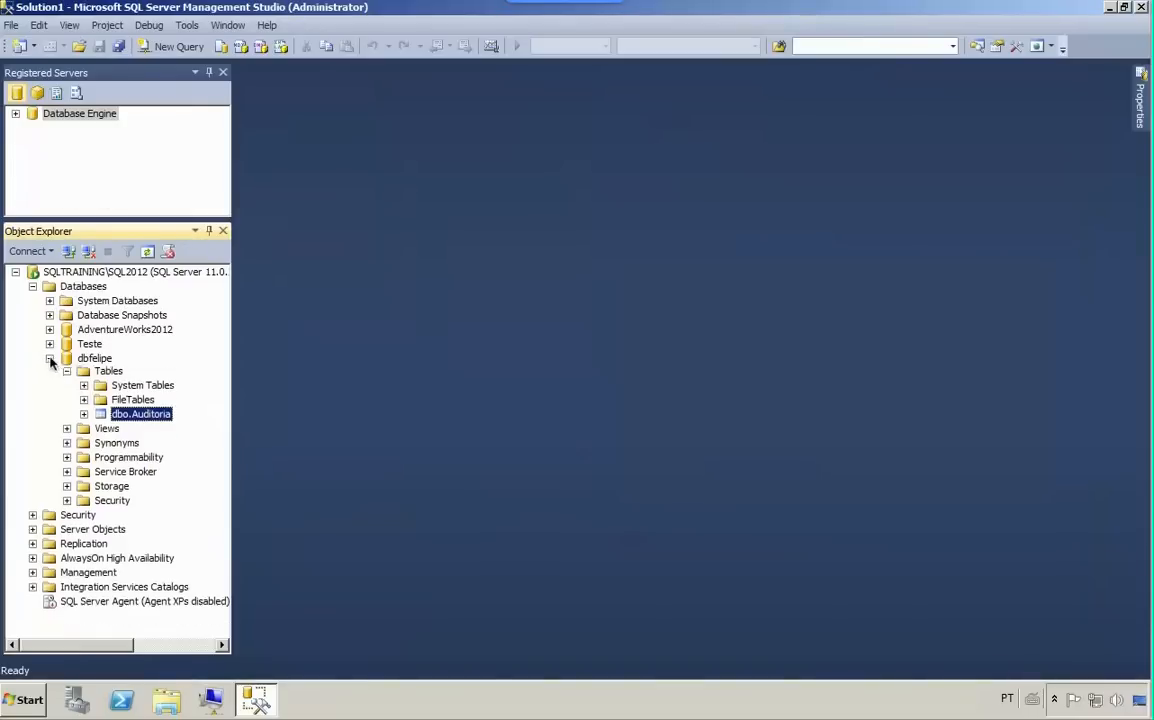
- Delete the dbo.Auditoria table from the model system database and collapse the system databases
click(49, 300)
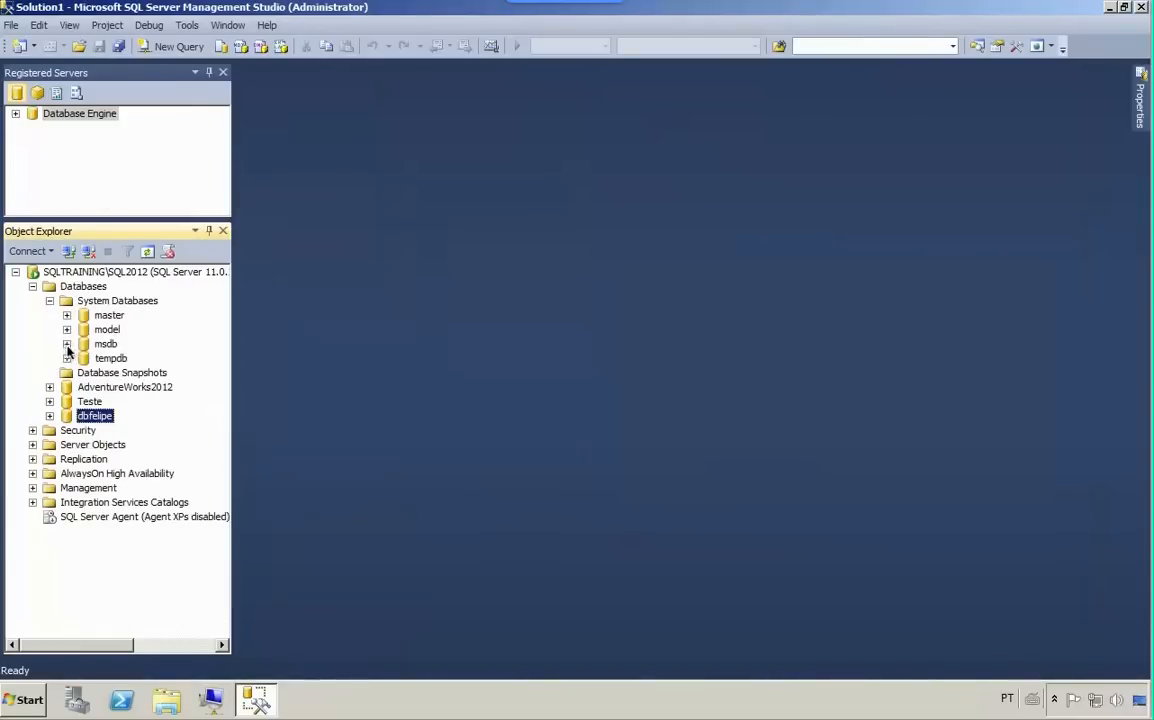
click(66, 329)
click(84, 344)
click(124, 373)
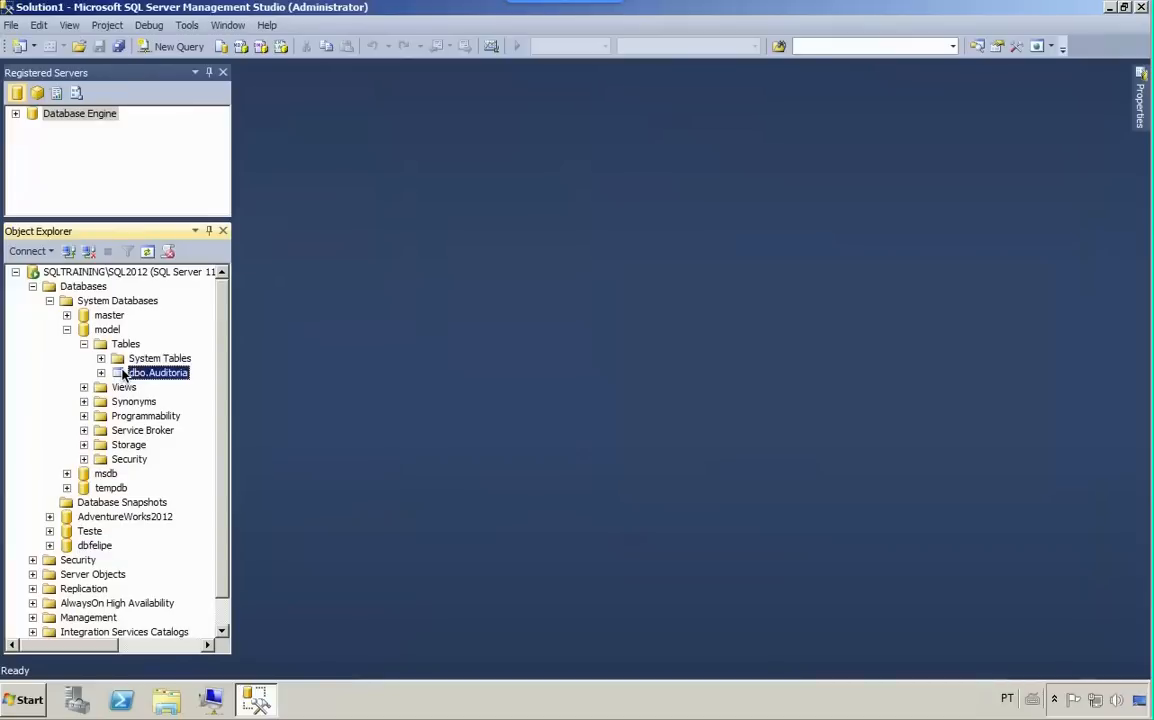
key(Left)
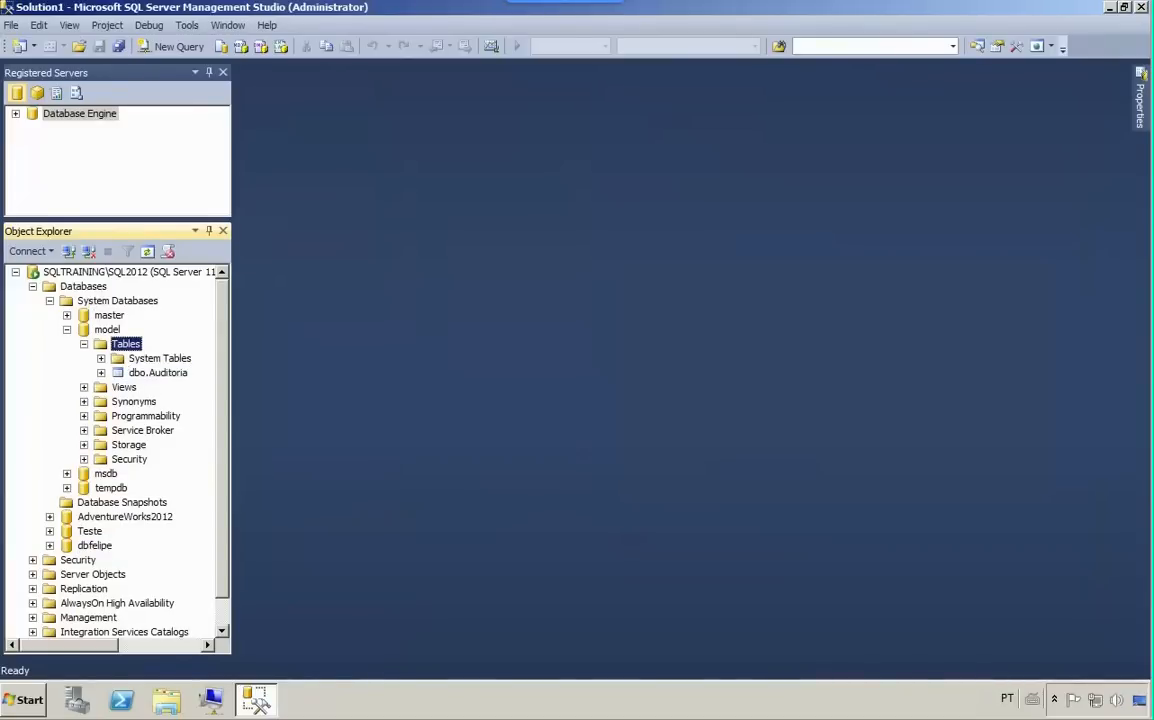
right_click(166, 374)
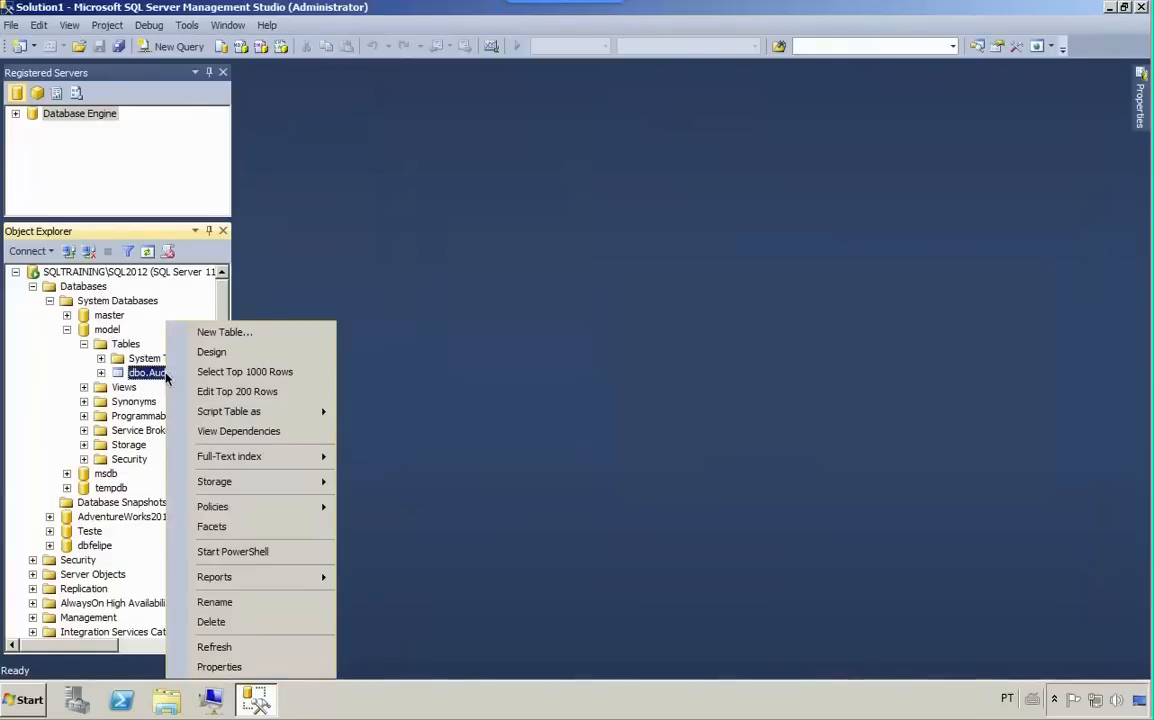
click(212, 622)
click(762, 567)
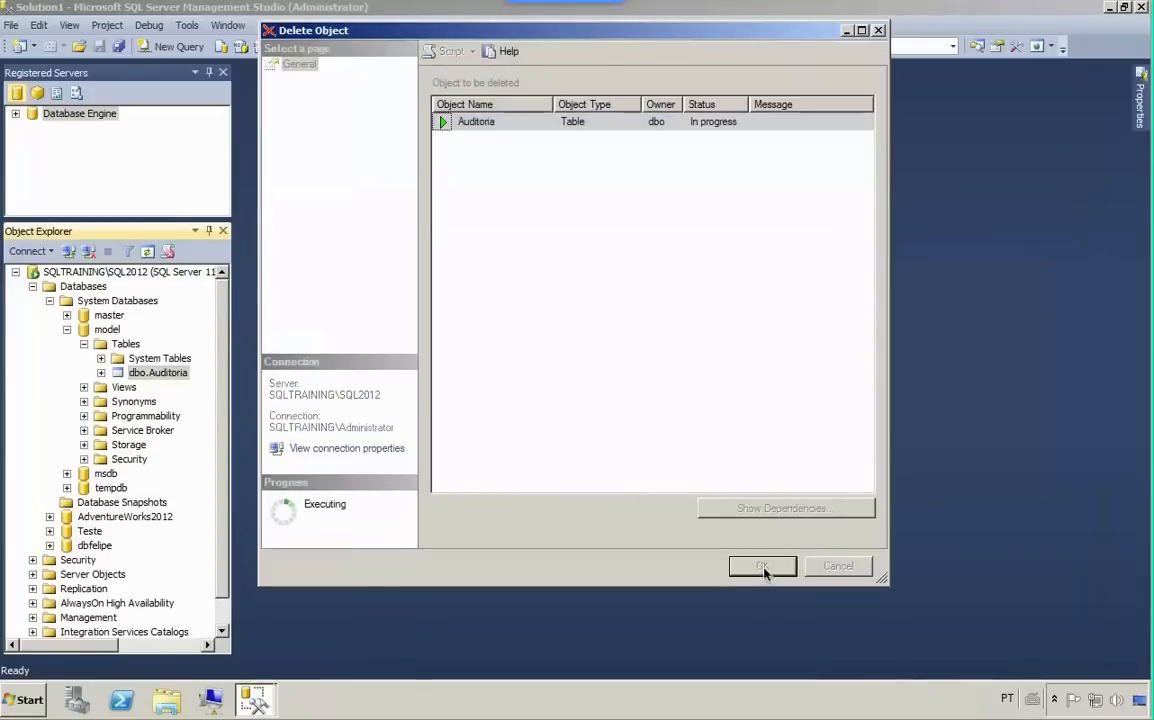
click(66, 329)
click(49, 300)
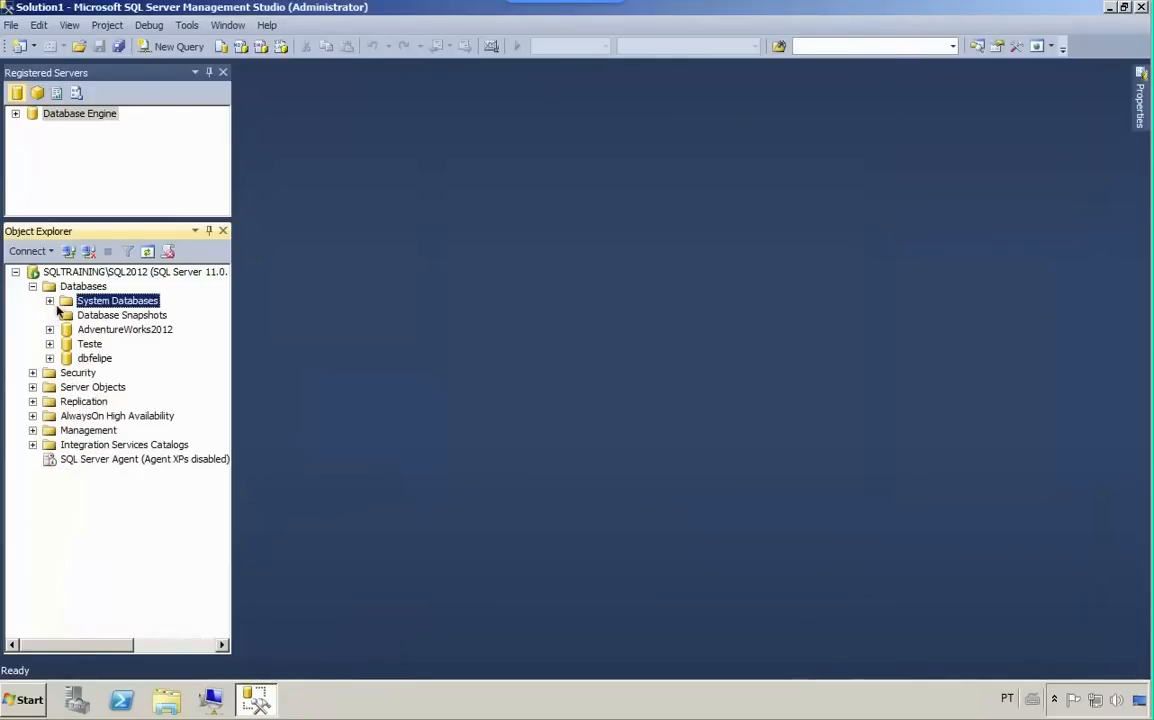
- Review the initial size and autogrowth of the model database's files in its properties, and close them
click(49, 300)
click(105, 330)
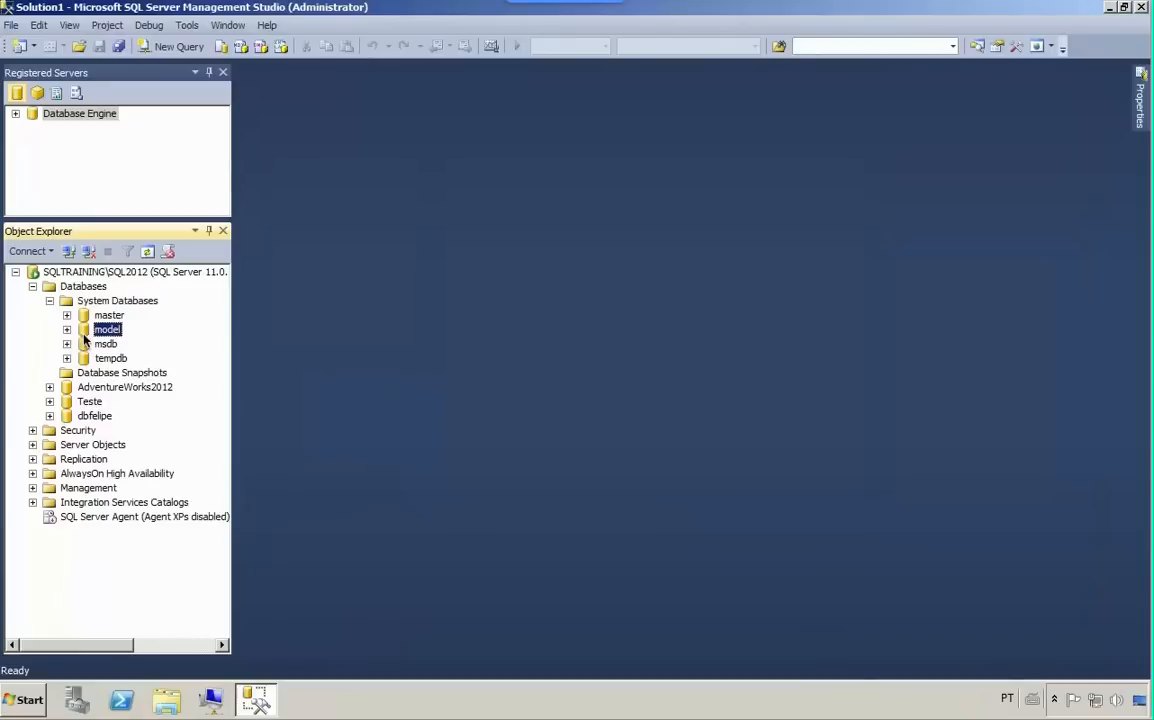
right_click(100, 331)
click(125, 508)
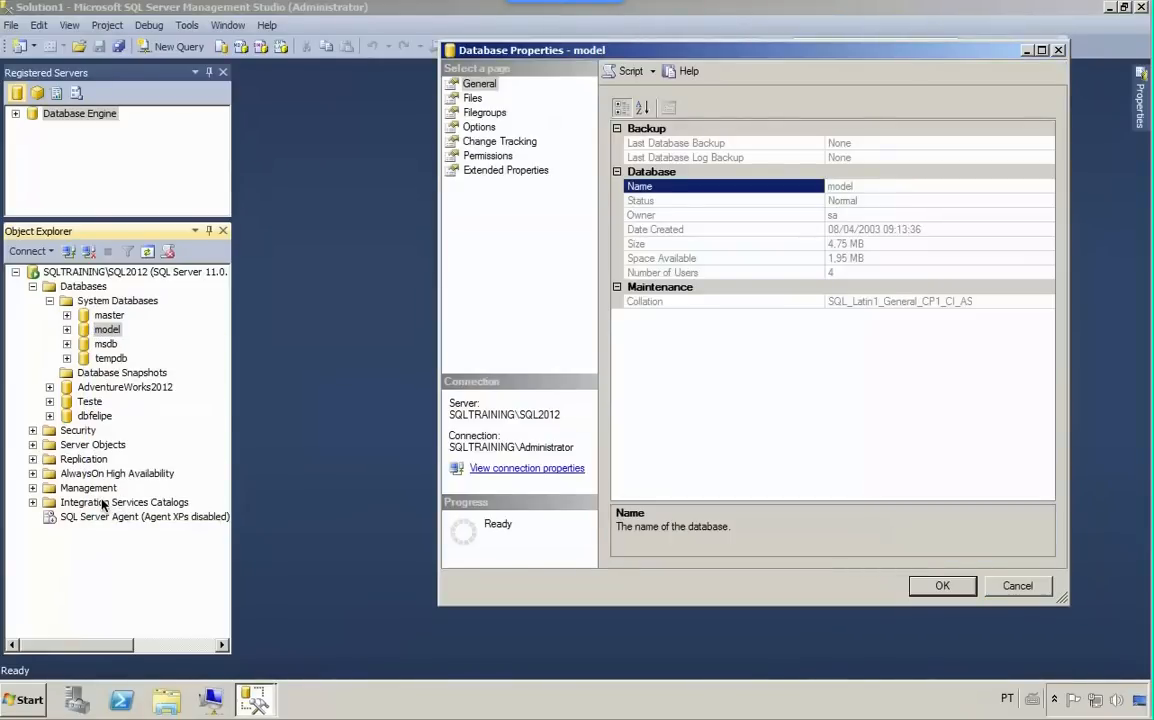
click(472, 99)
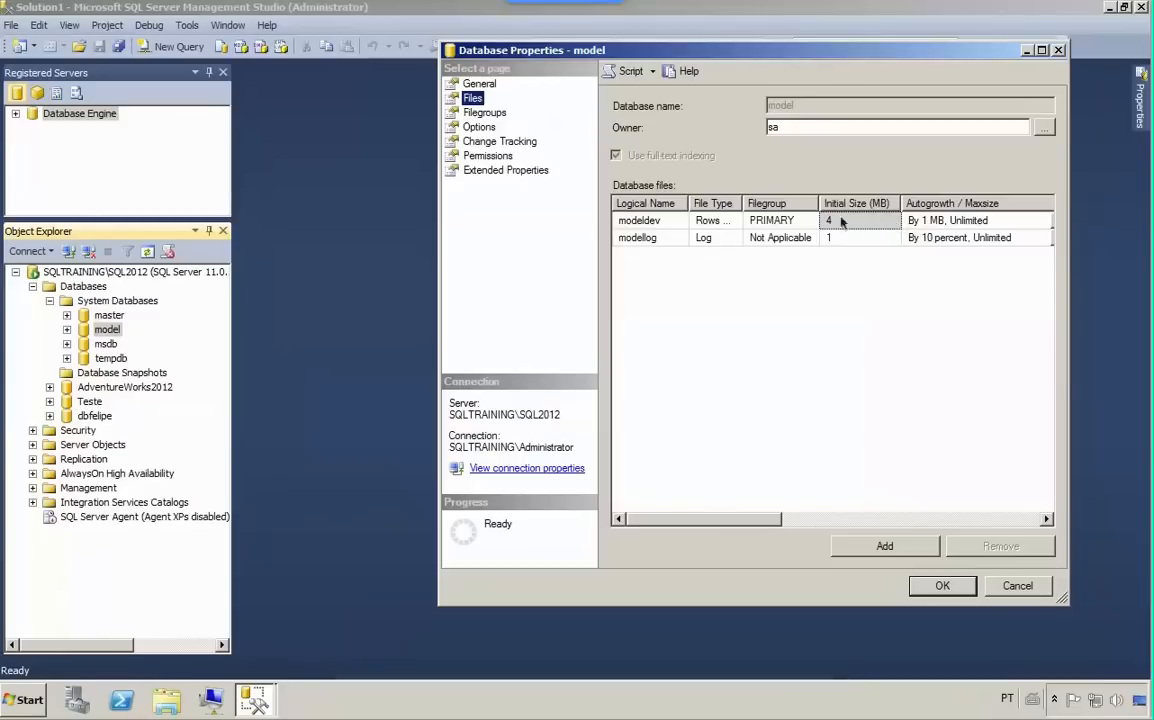
click(915, 586)
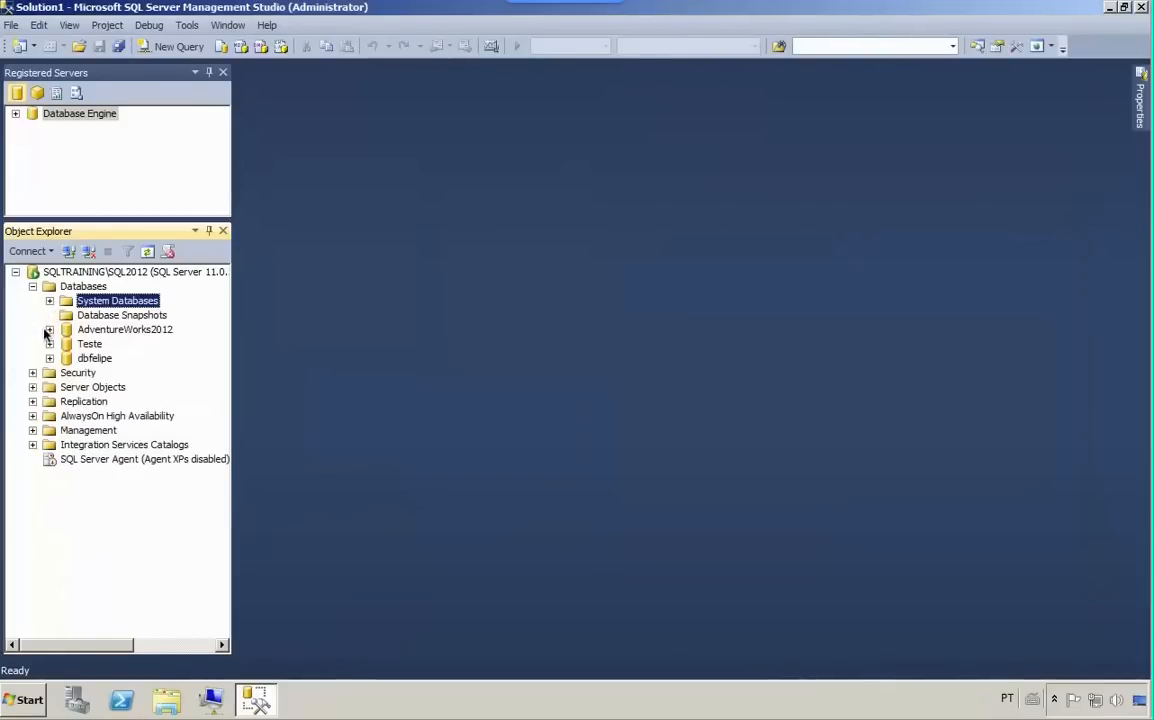
- Open the dbfelipe database's properties to view its general information
click(69, 360)
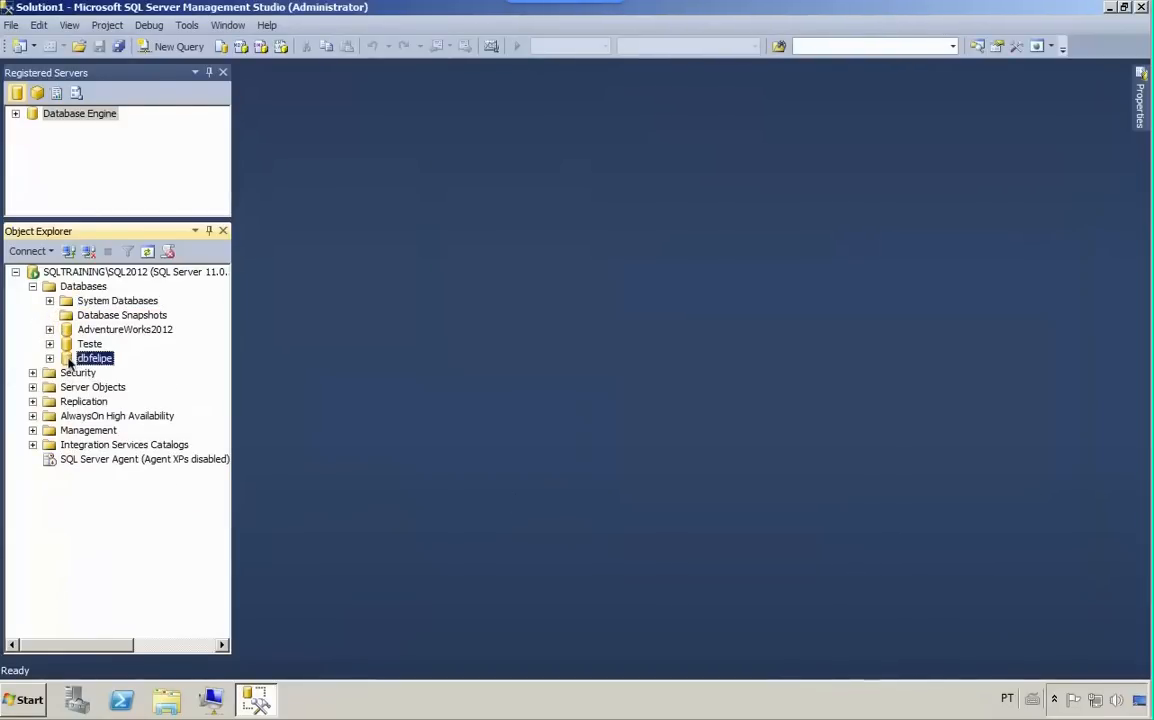
right_click(70, 360)
click(121, 622)
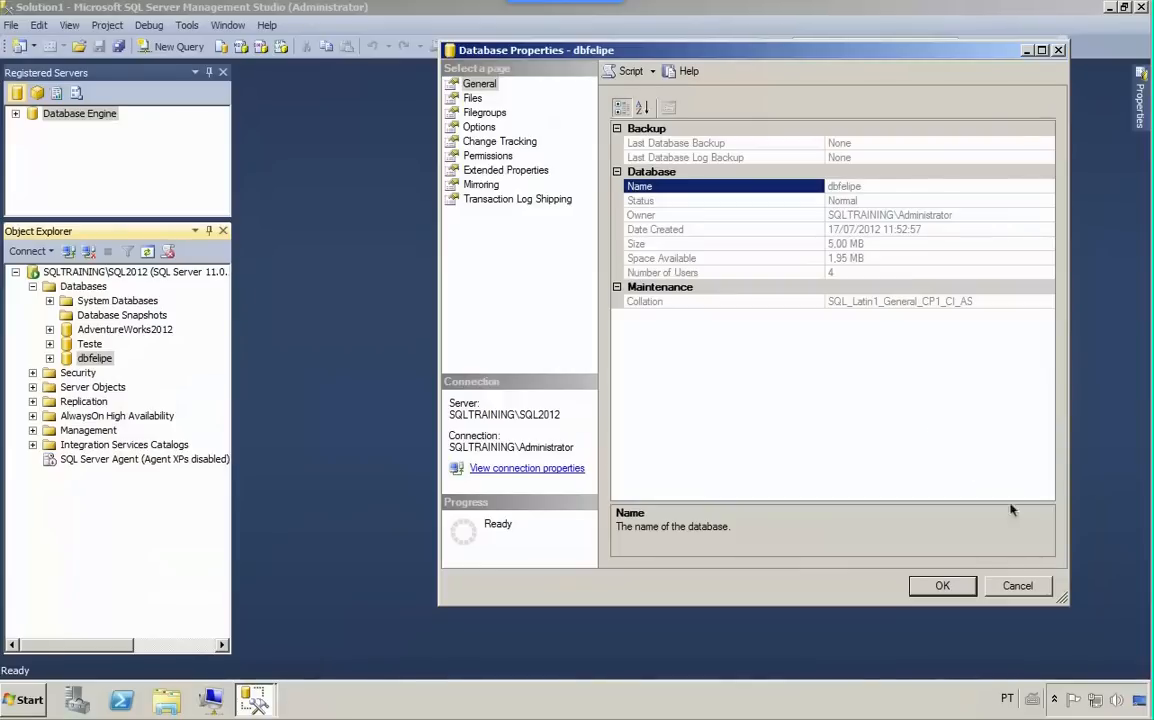
- Close the database properties, switch to the handwritten notes, draw an arrow down to Arquivos and underline Primary, Secondary and Log
click(1018, 587)
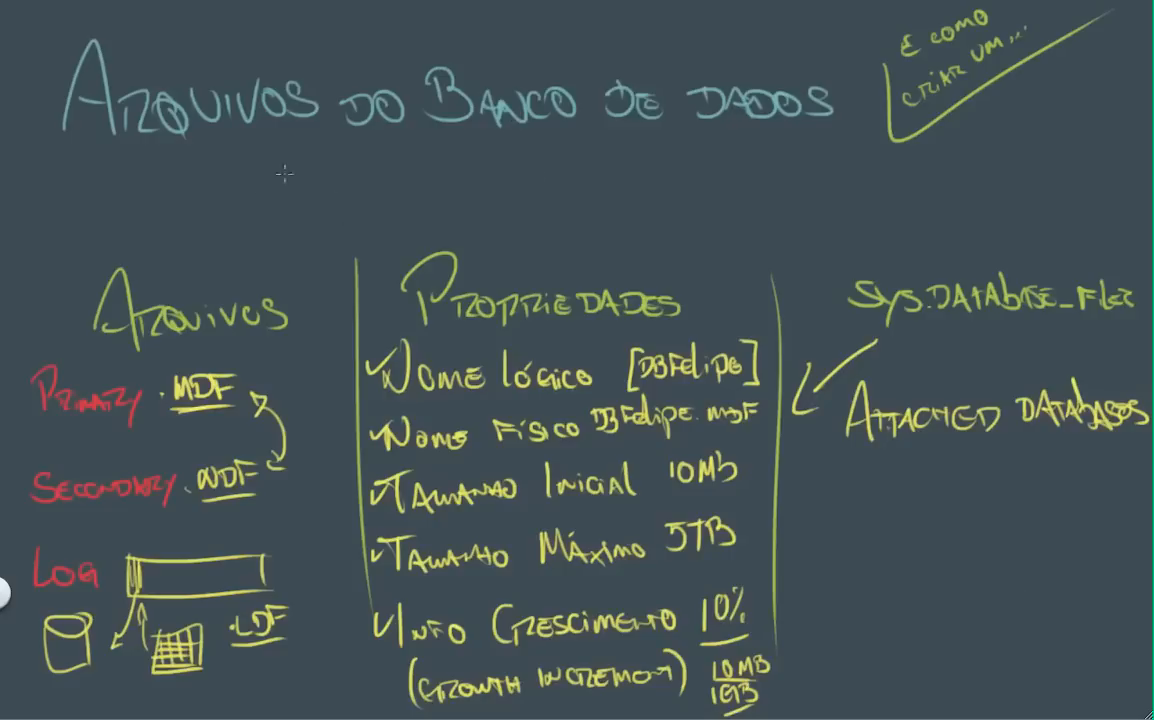
drag(298, 154, 284, 235)
drag(55, 419, 137, 421)
drag(35, 504, 128, 500)
drag(38, 583, 95, 579)
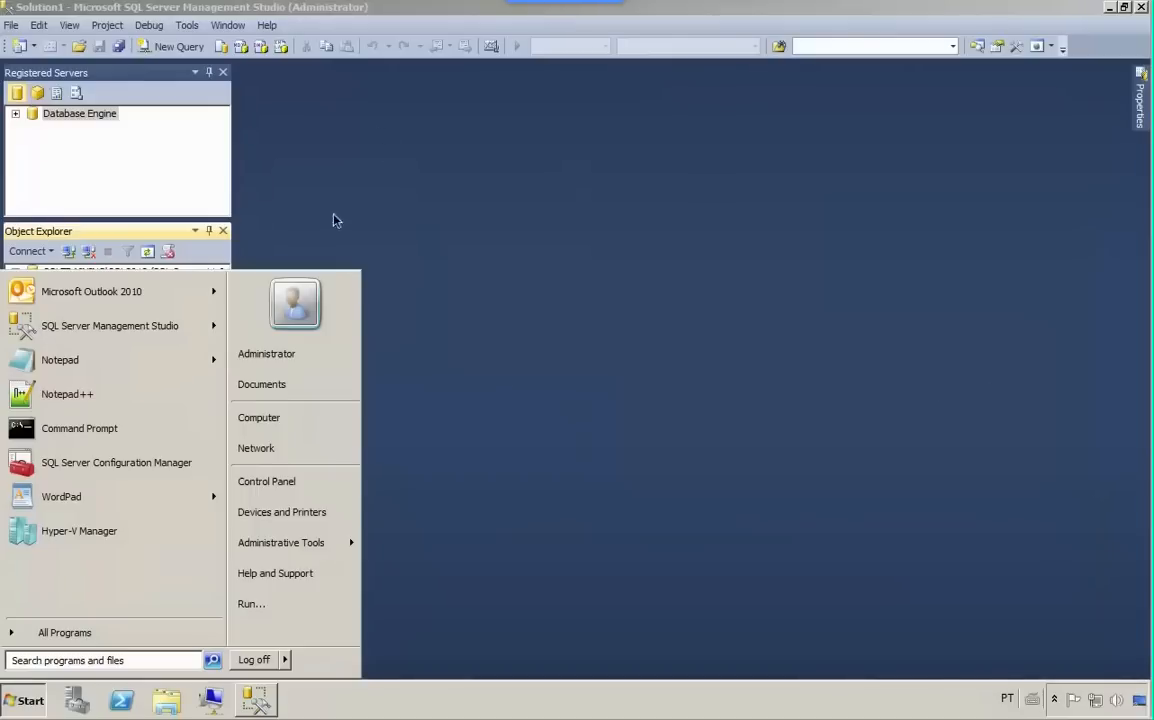
- In SQL Server Management Studio, open a new query on dbfelipe and run "select * from sys.database_files"
click(98, 245)
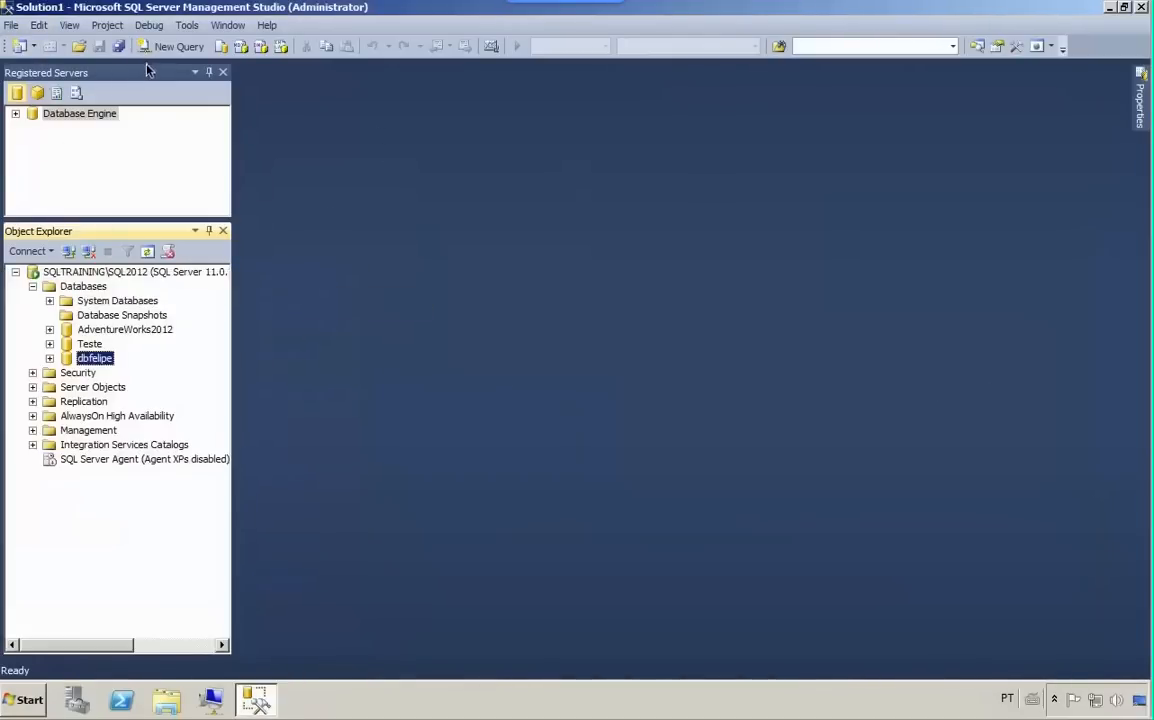
click(172, 46)
text(sel)
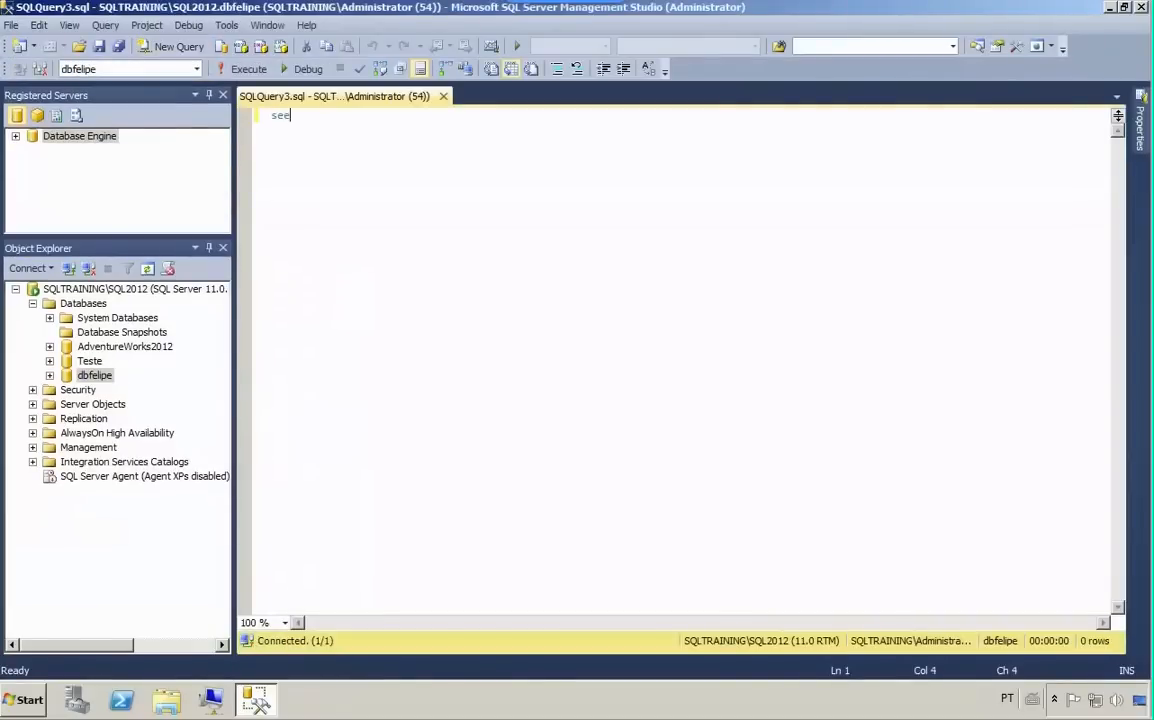
text(ect )
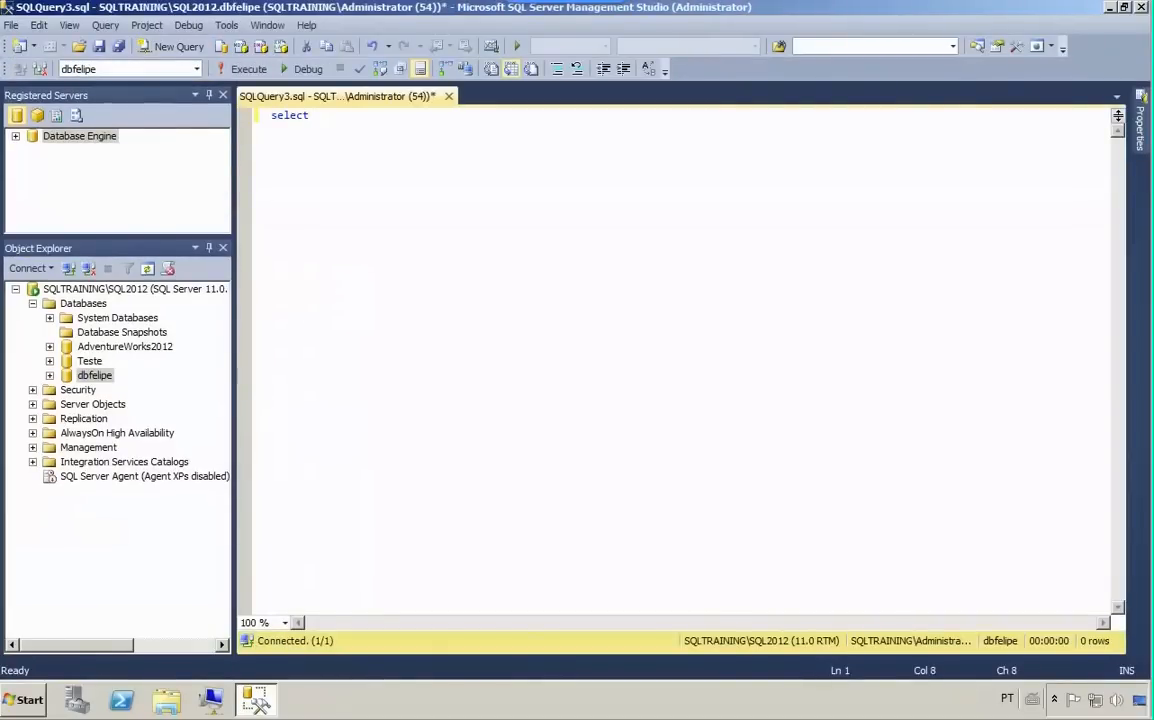
text(* from sys)
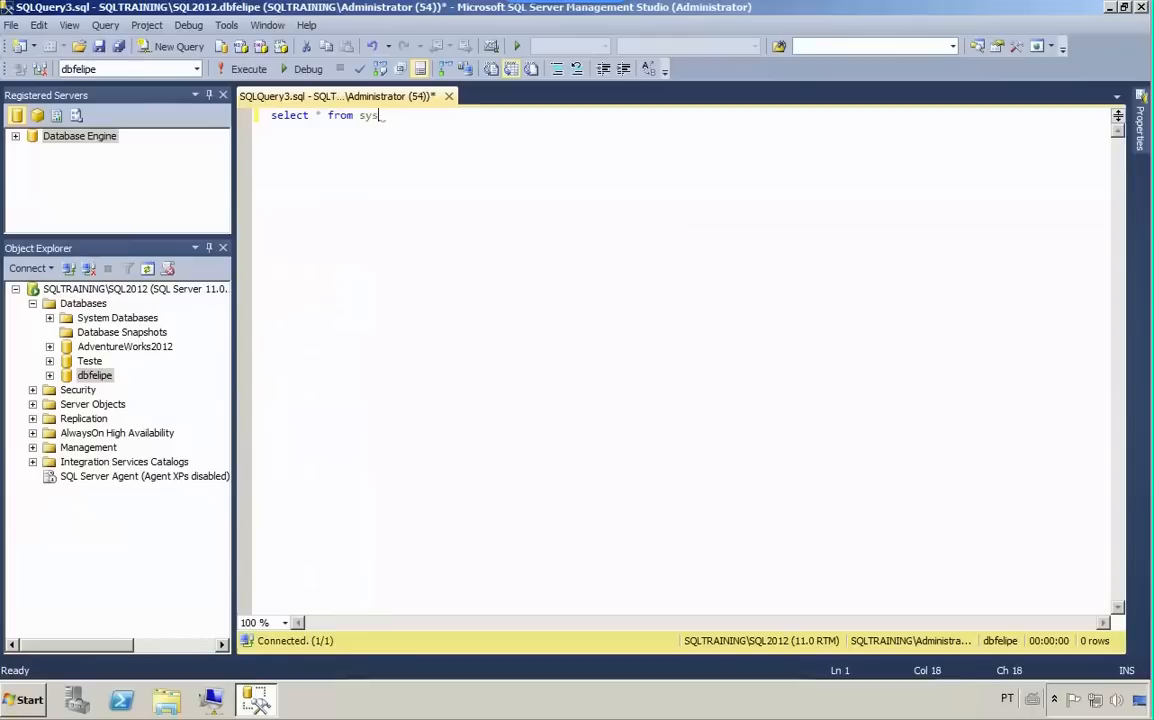
text(.database_fil)
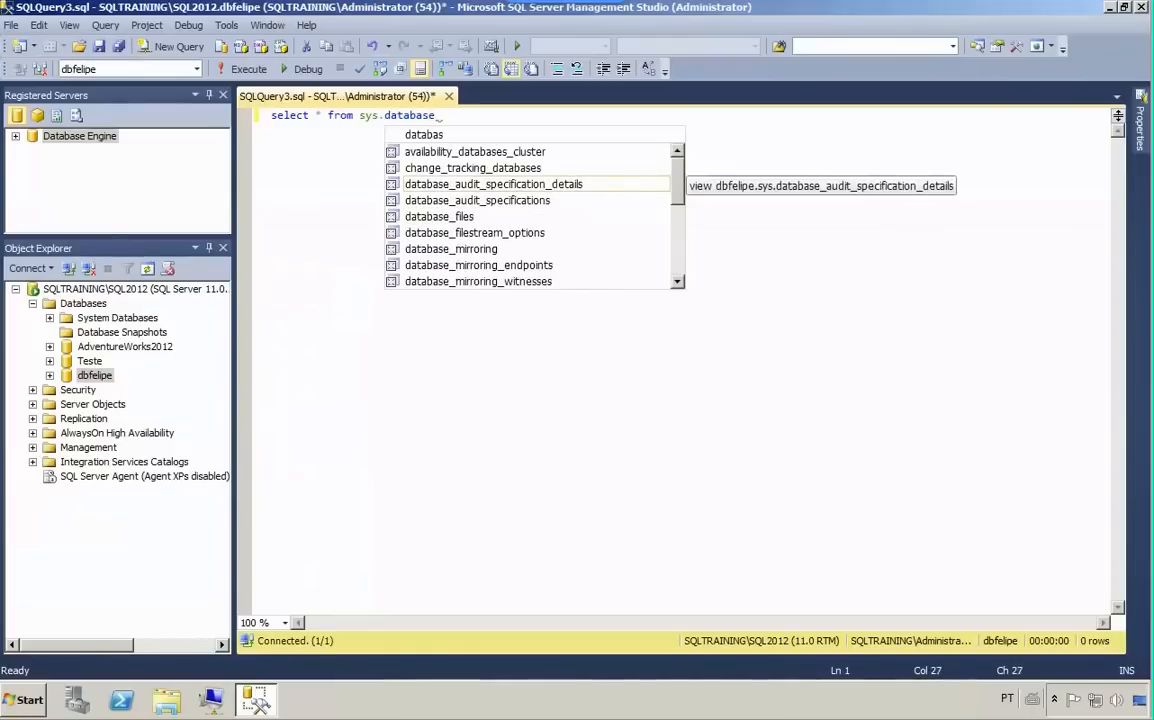
text(es)
key(BackSpace)
key(BackSpace)
key(BackSpace)
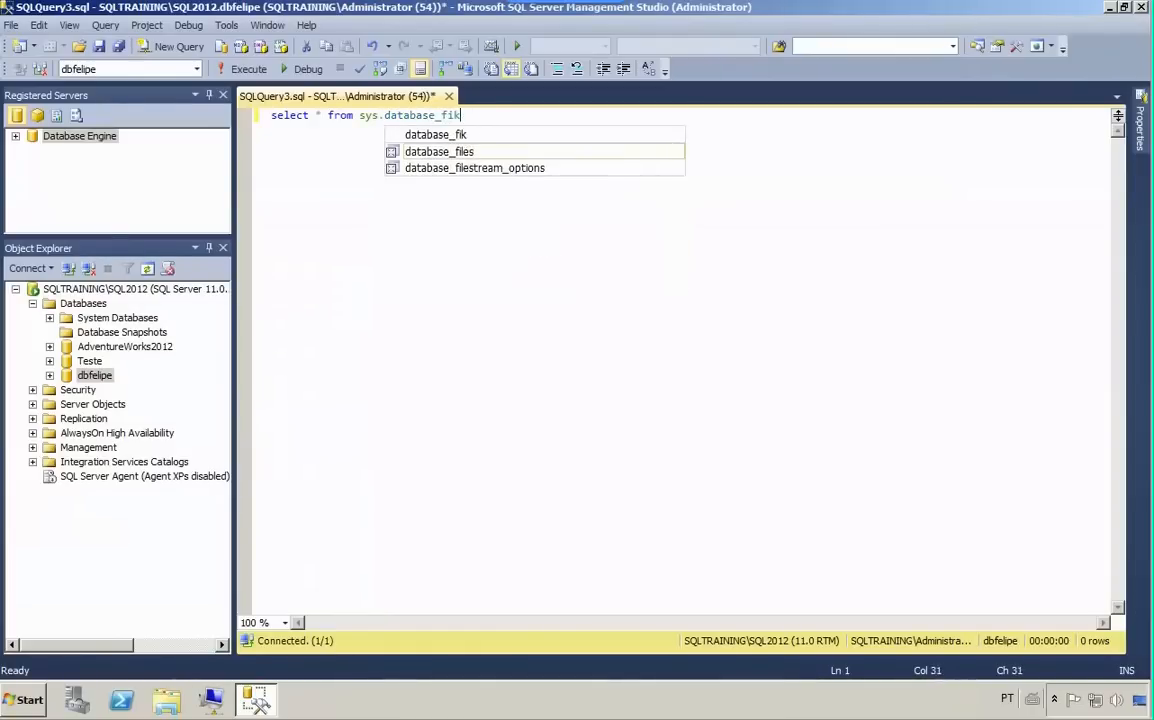
text(les)
click(240, 68)
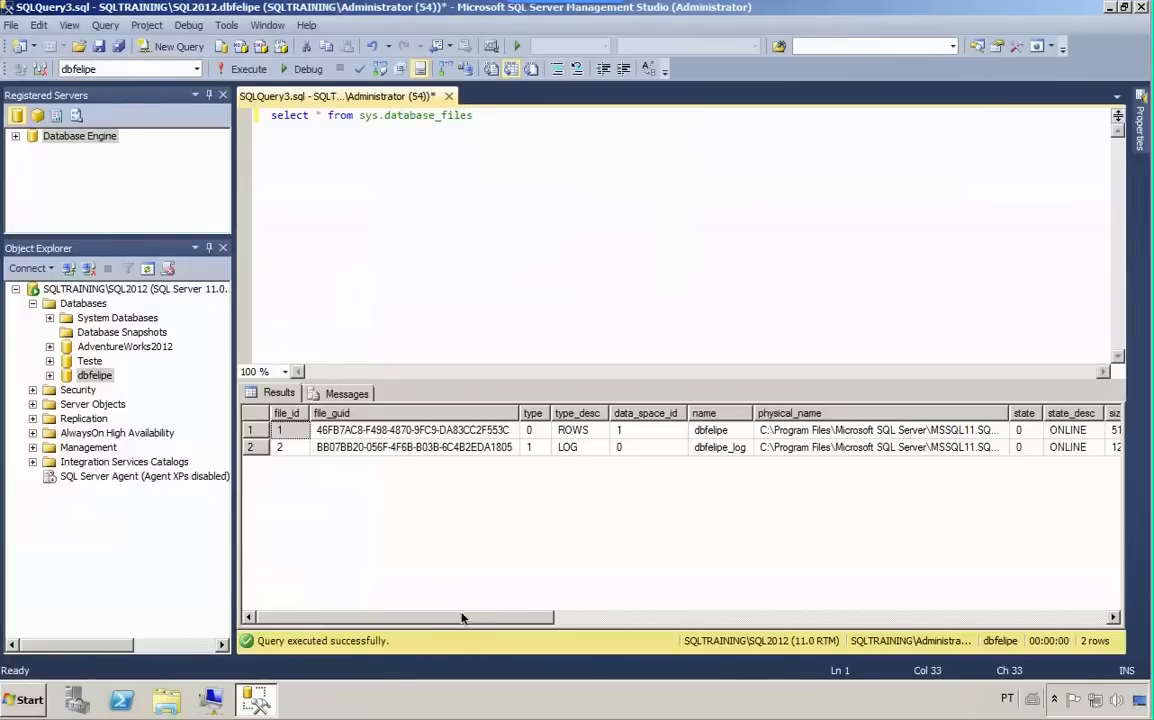
- Examine the logical names and type descriptions of the dbfelipe data and log files in the query results
drag(468, 618, 495, 618)
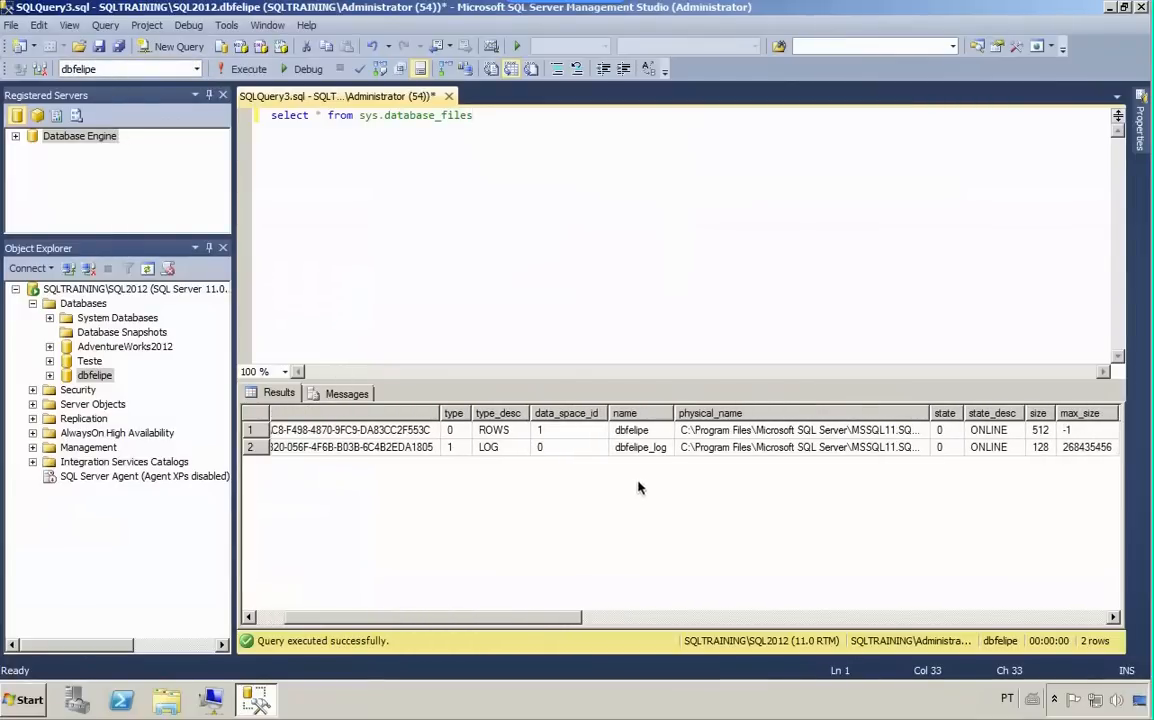
click(642, 434)
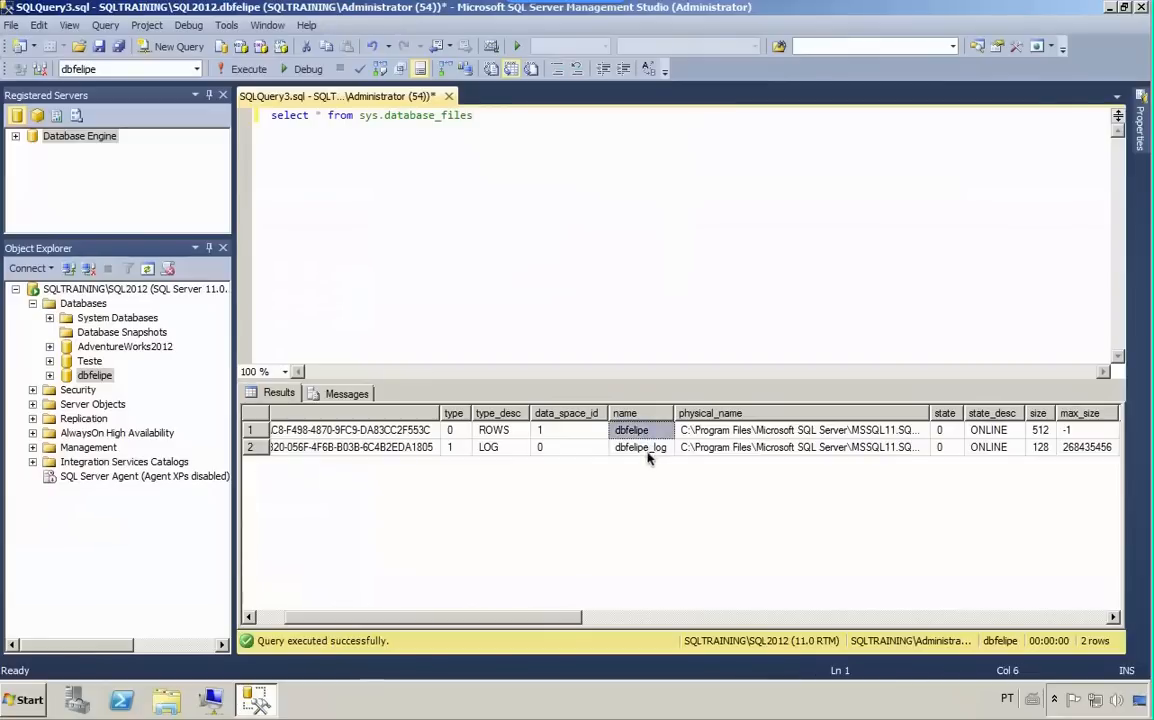
click(508, 431)
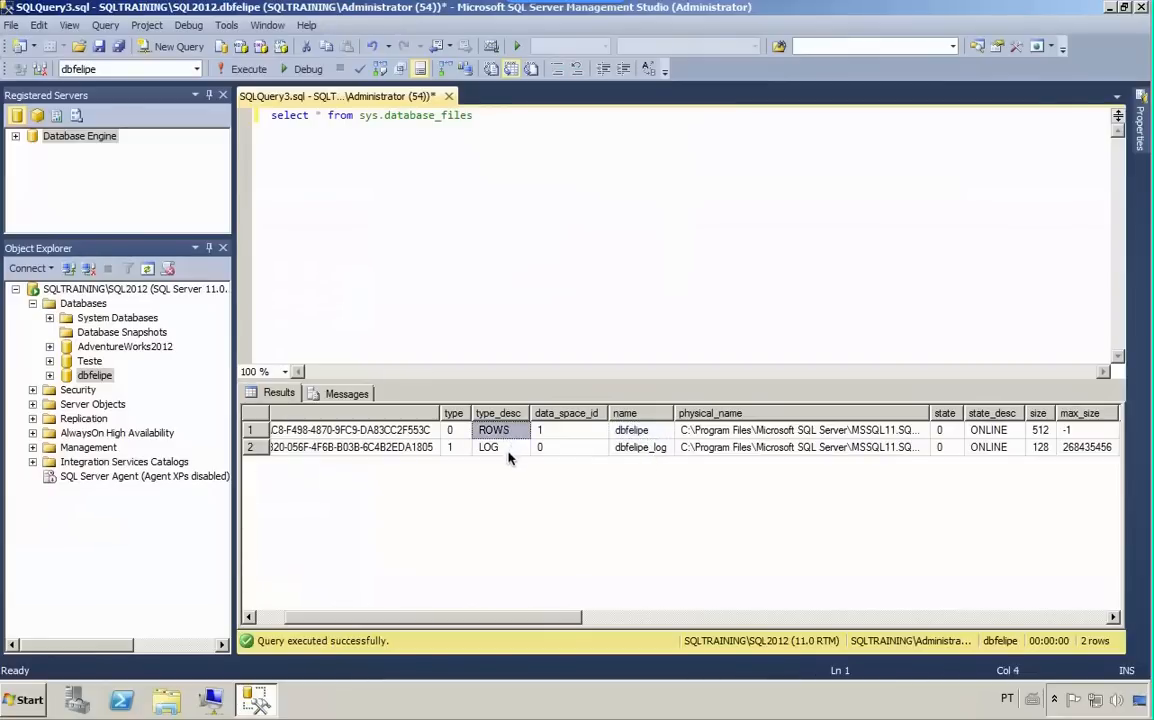
click(505, 448)
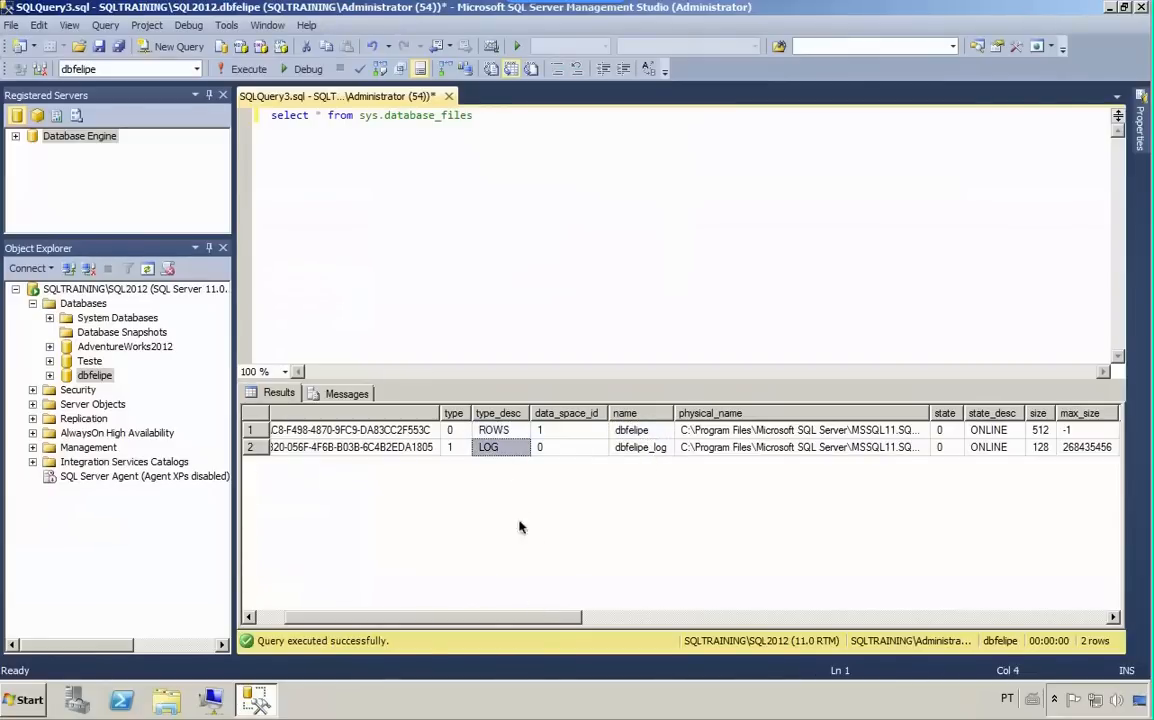
click(505, 431)
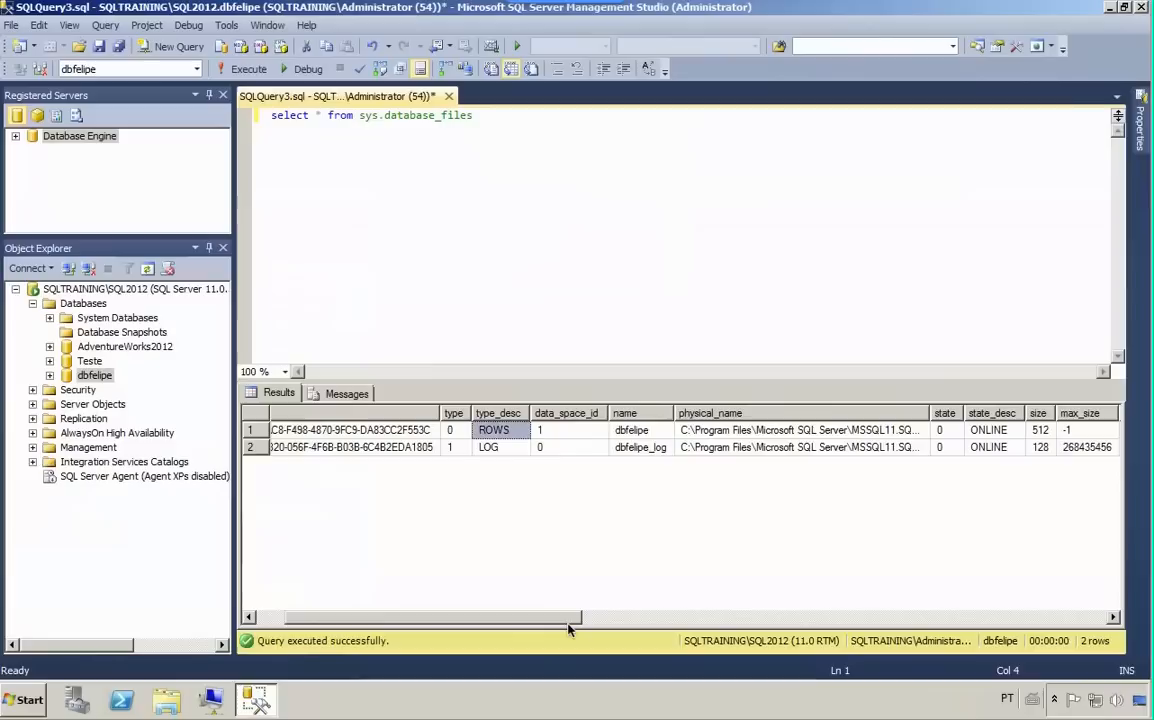
- Examine the state, physical name, maximum size and growth columns for both dbfelipe files in the query results
drag(560, 618, 610, 612)
scroll(798, 462, right, 3)
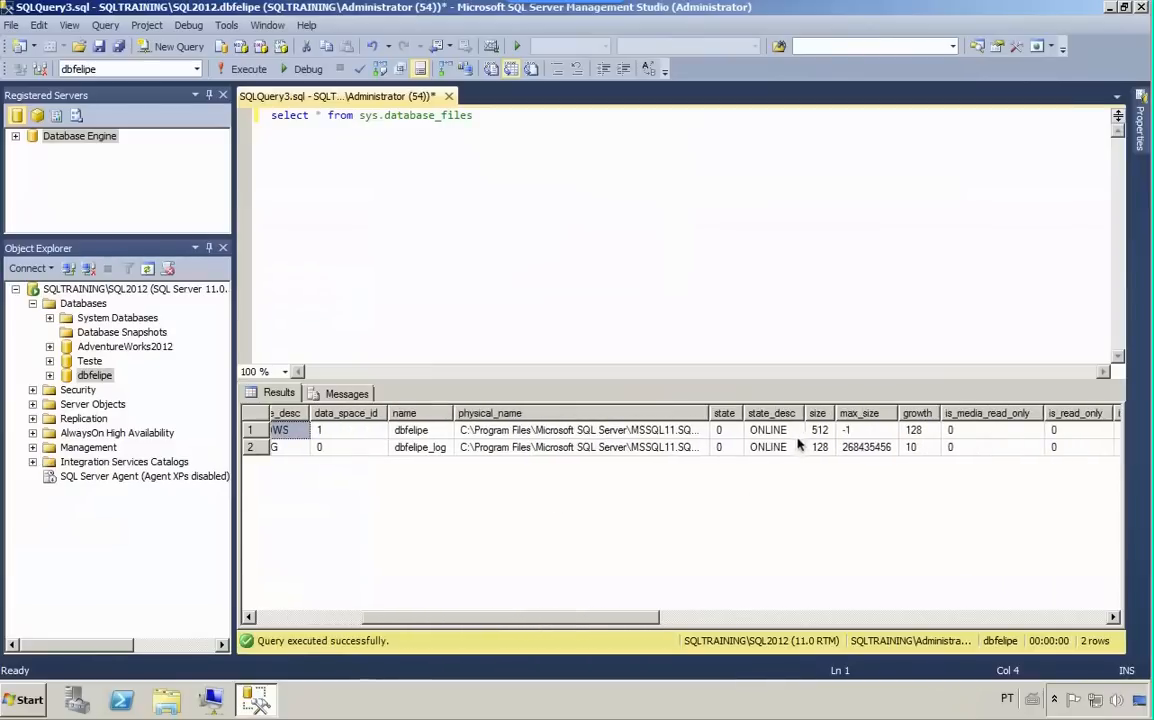
click(742, 432)
click(738, 449)
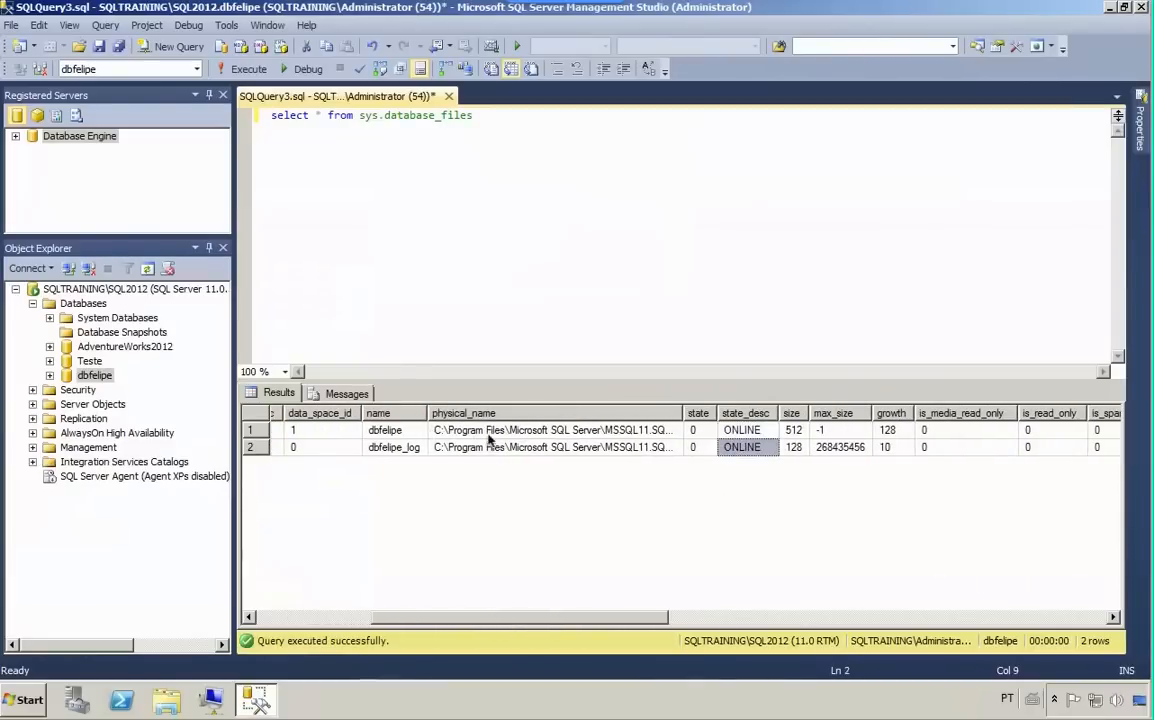
click(490, 447)
drag(560, 617, 640, 617)
click(621, 447)
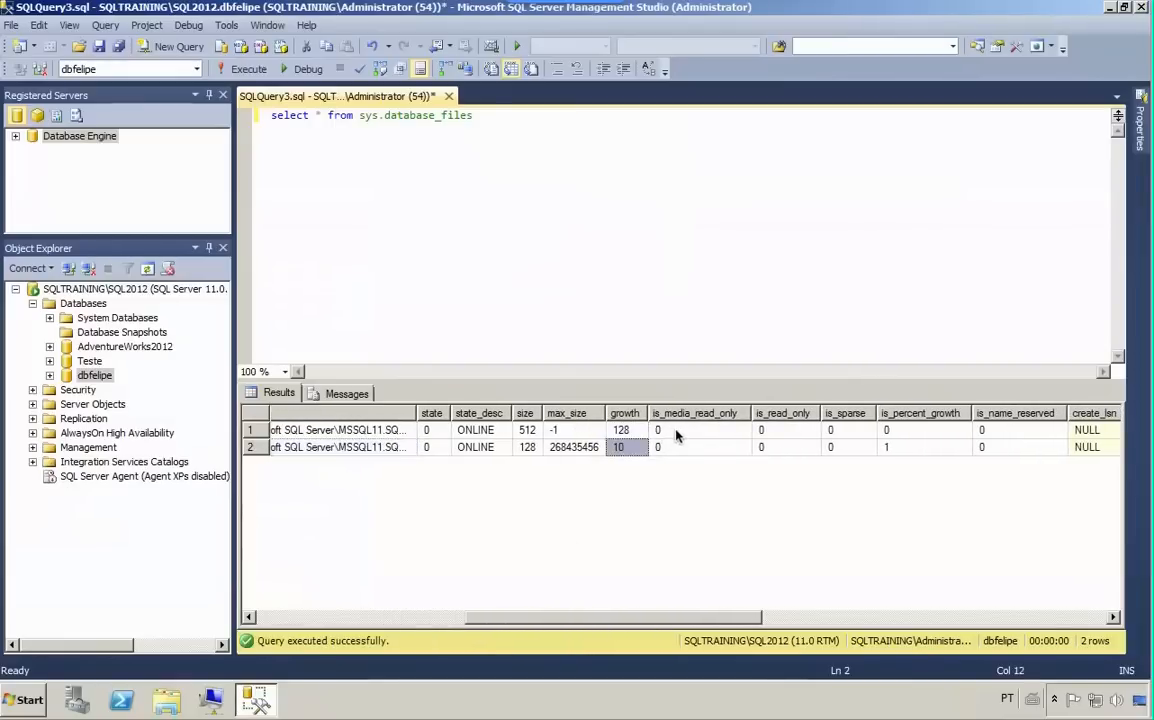
key(Right)
click(562, 432)
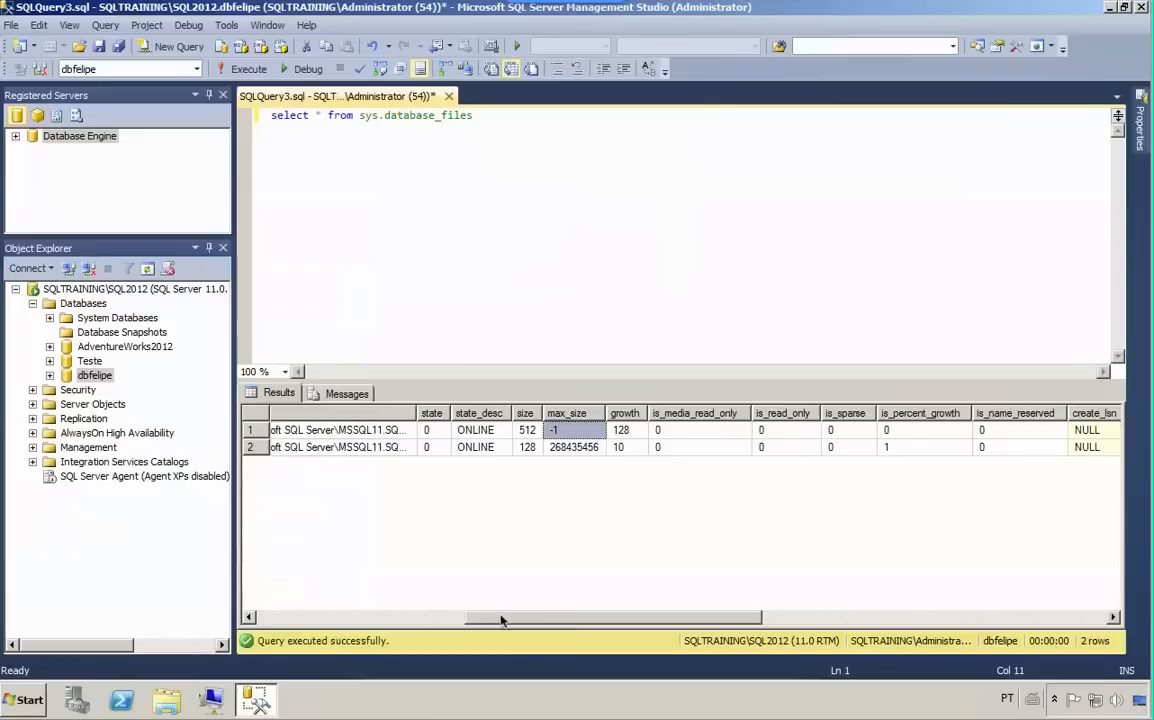
drag(502, 620, 582, 643)
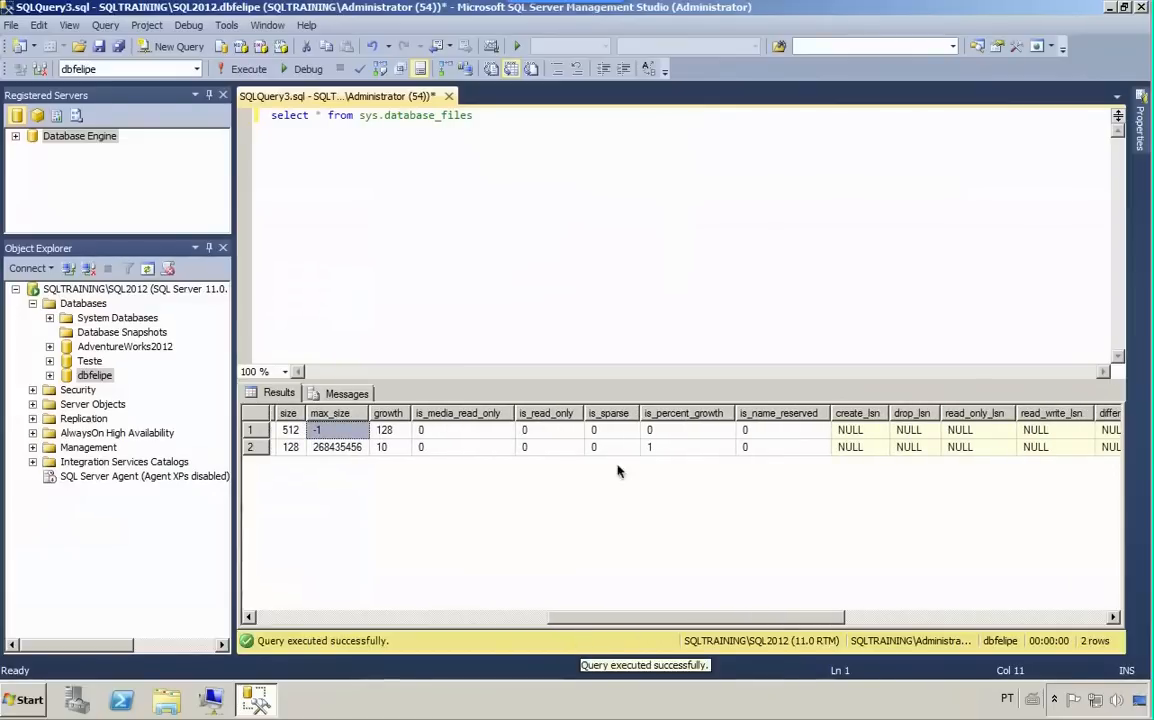
drag(726, 620, 276, 565)
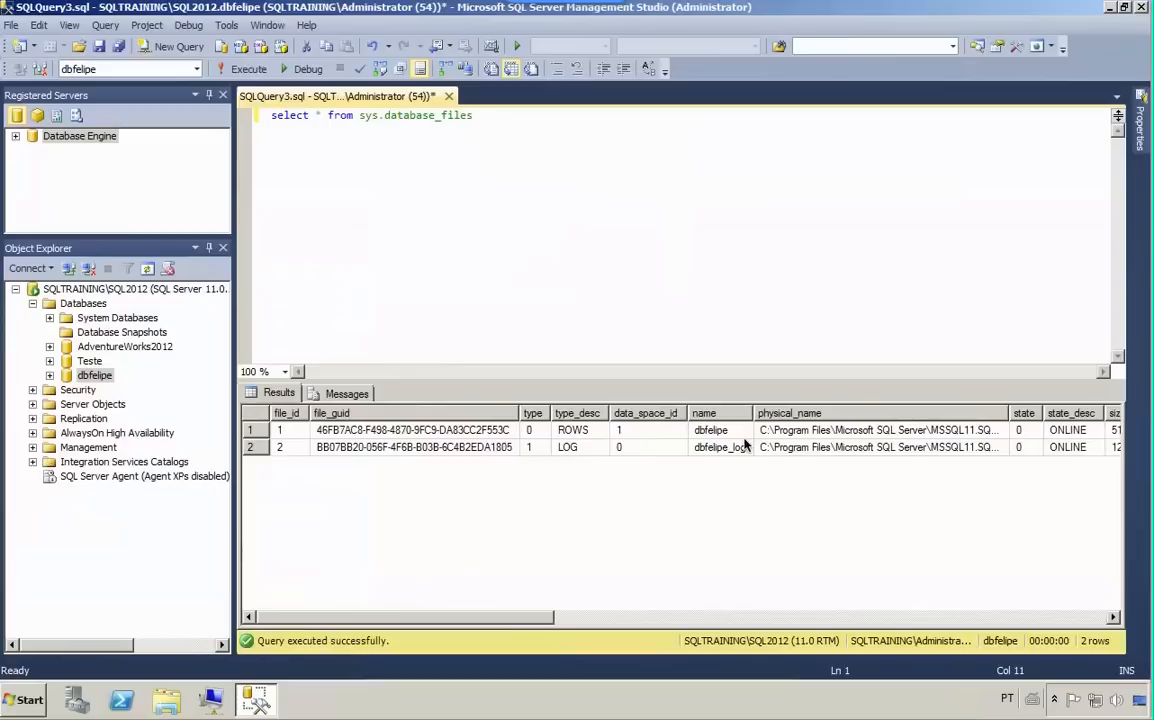
- Switch the query's database to AdventureWorks2012 and run the sys.database_files query again
click(172, 70)
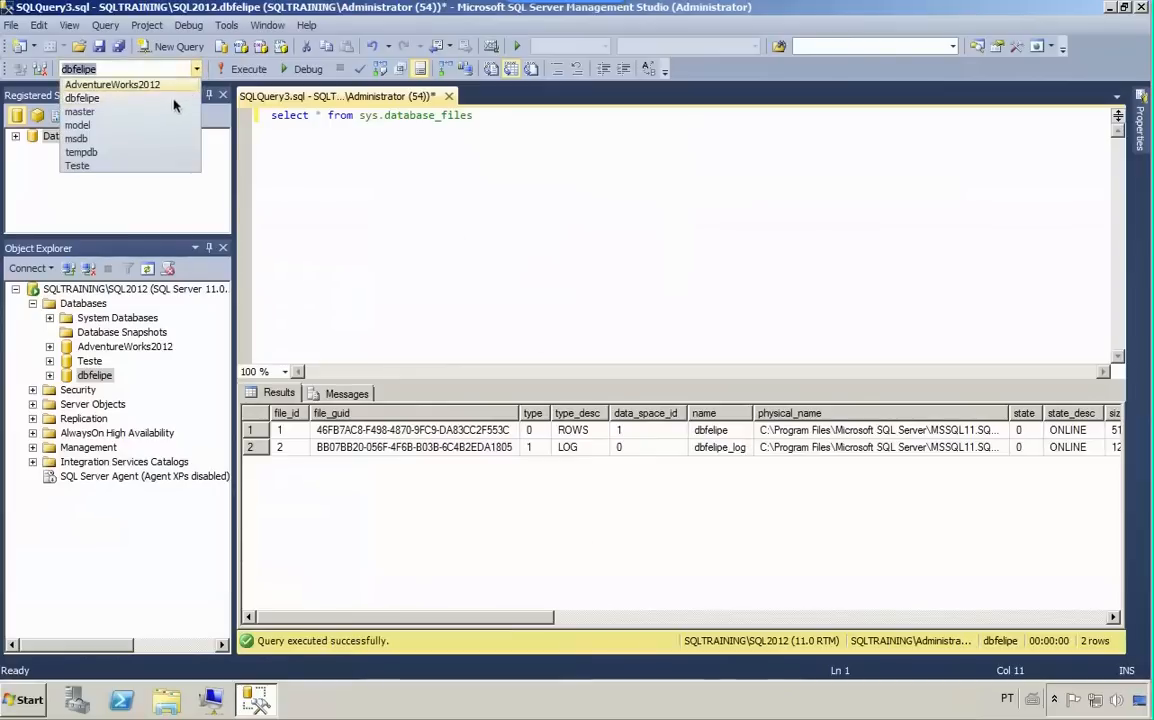
click(150, 84)
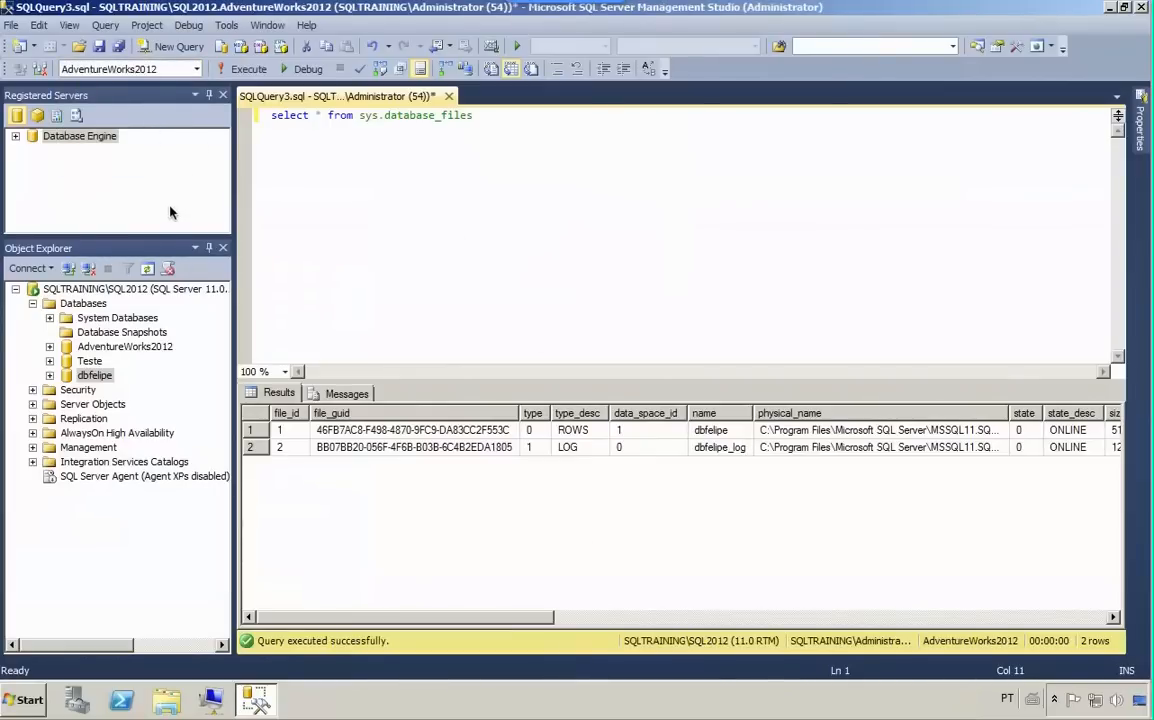
click(243, 69)
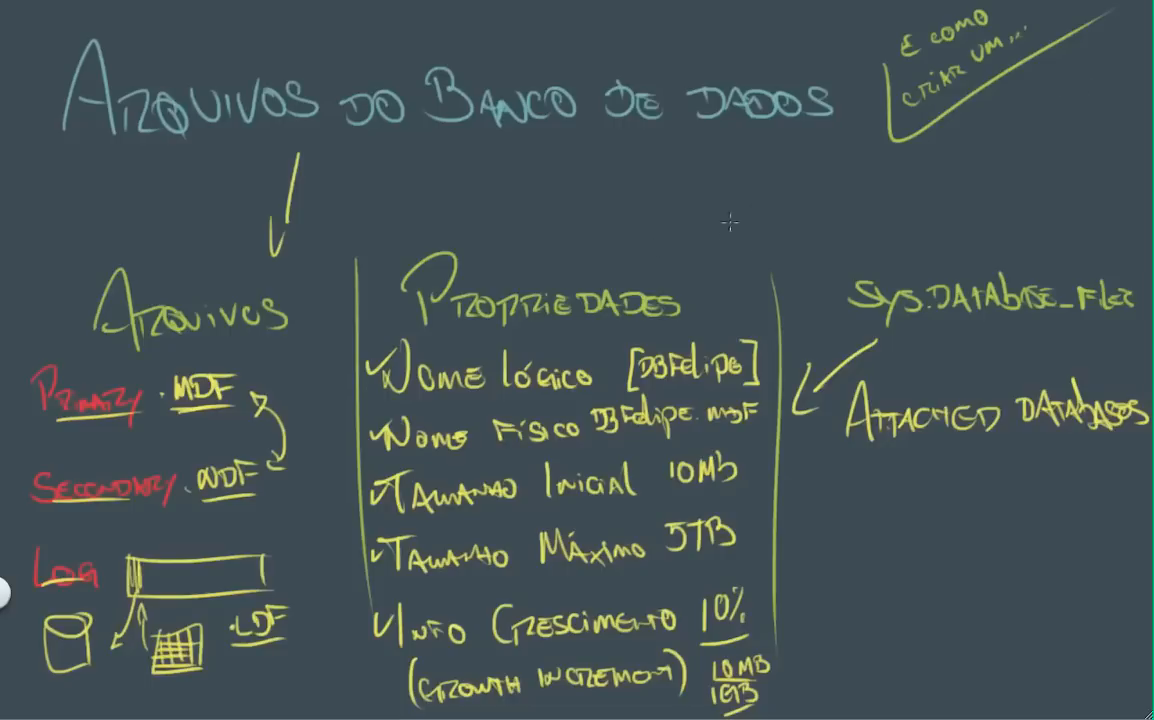
- Switch to the handwritten notes and draw arrows from the title down to sys.database_files and Propriedades
drag(805, 180, 862, 262)
drag(840, 224, 870, 218)
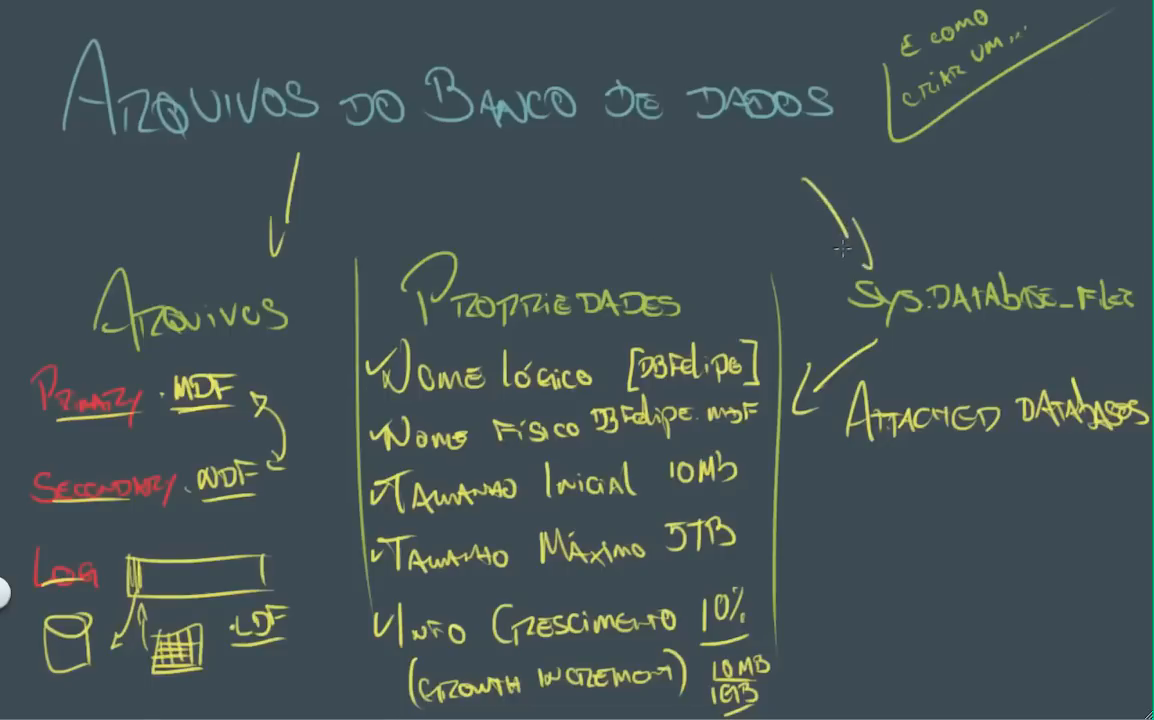
mouse_move(562, 170)
mouse_down()
mouse_move(565, 226)
mouse_move(577, 228)
mouse_up()
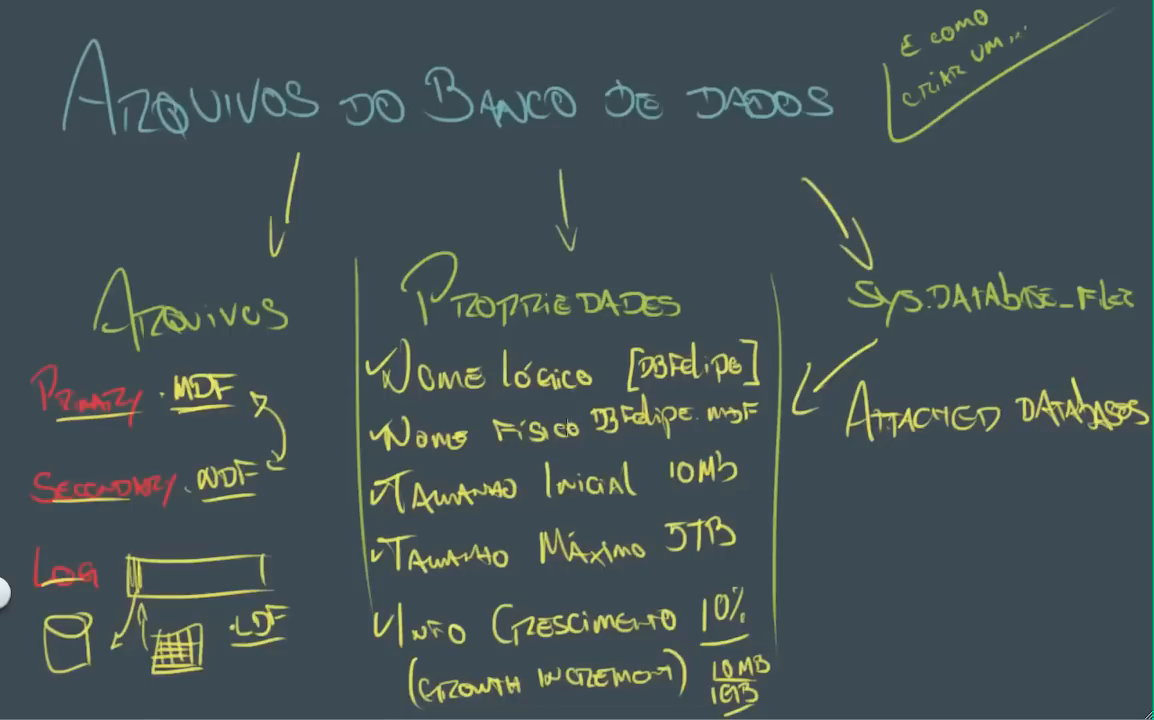